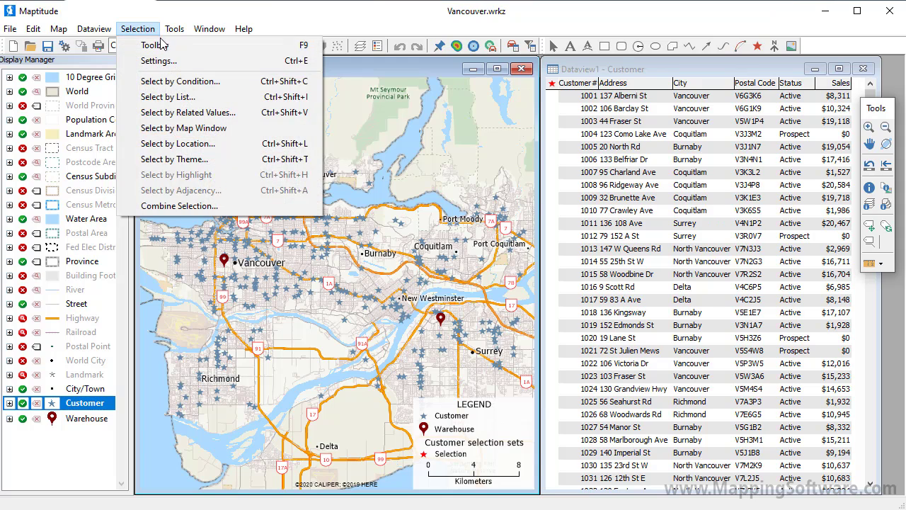
# - Show the Selection toolbox
pyautogui.click(155, 45)
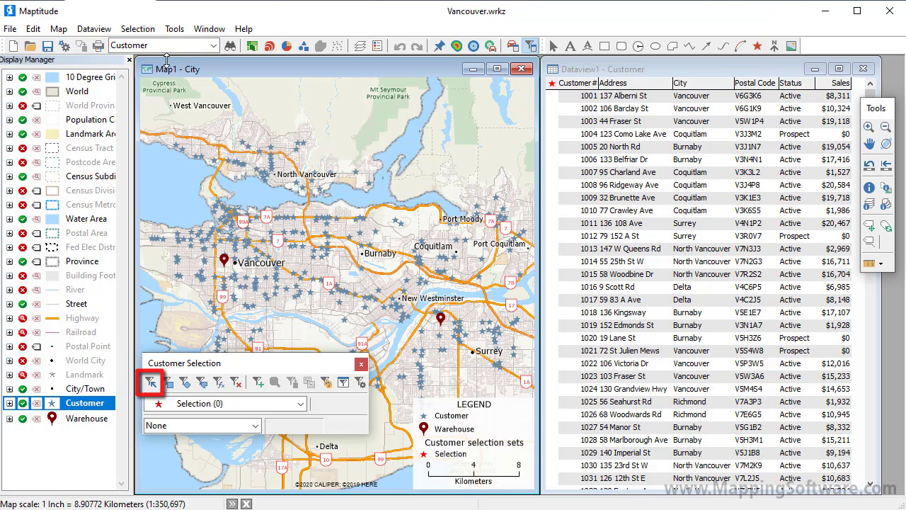
# - Select a single customer on the map with the pointer selection tool, then deselect it
pyautogui.click(151, 384)
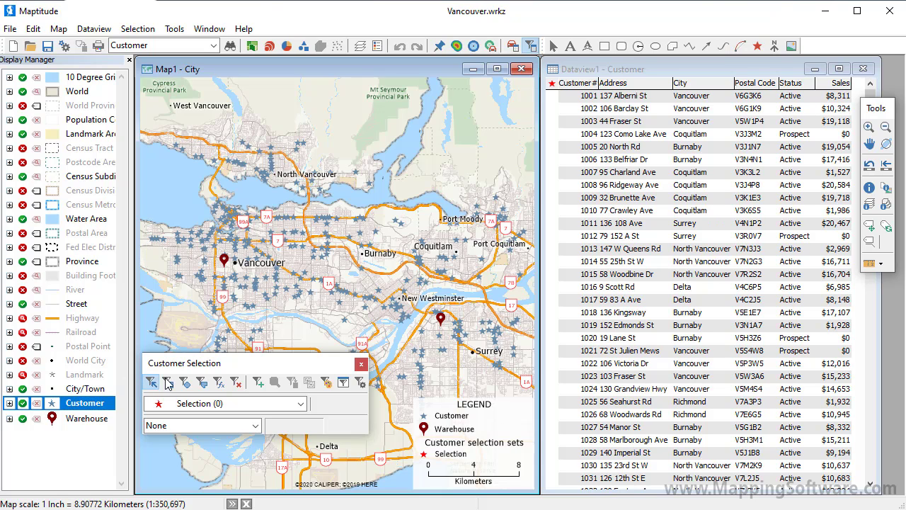
pyautogui.click(291, 247)
pyautogui.click(298, 293)
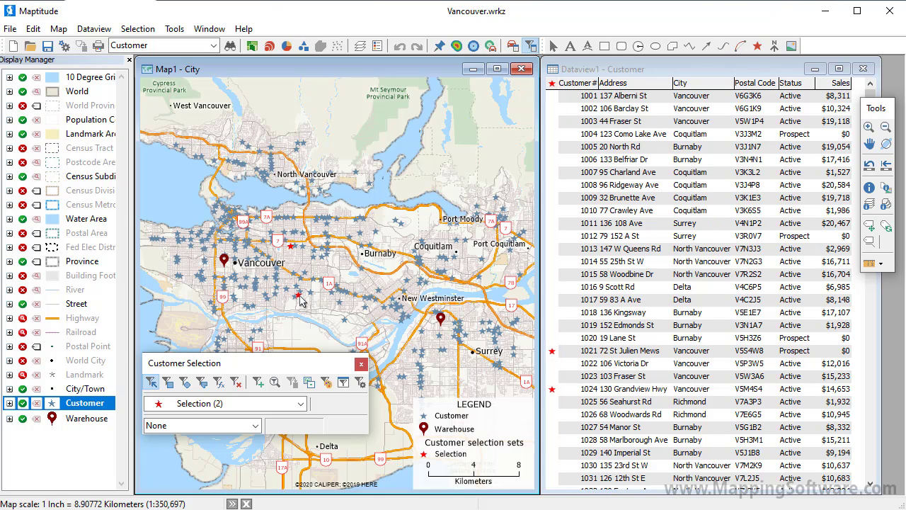
pyautogui.keyDown('shift'); pyautogui.click(300, 297); pyautogui.keyUp('shift')
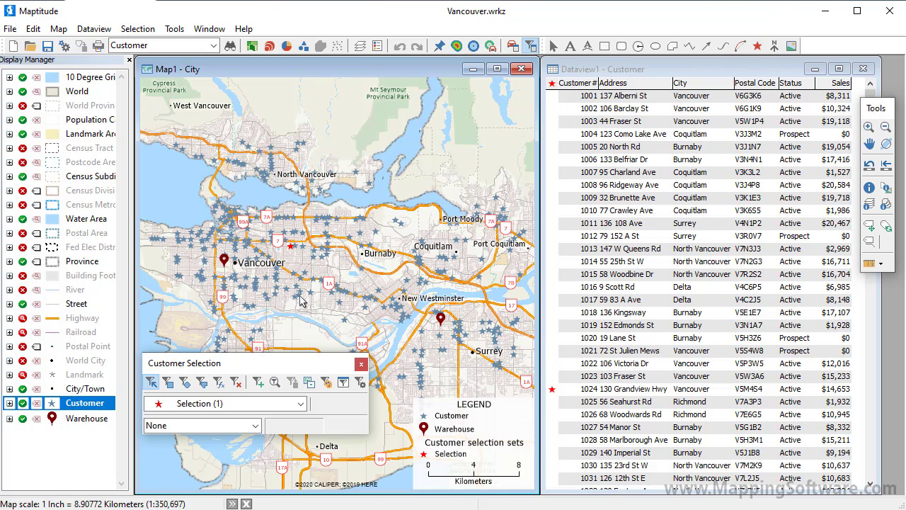
pyautogui.keyDown('shift'); pyautogui.click(292, 251); pyautogui.keyUp('shift')
# - Set the toolbox's running total field to Sales
pyautogui.click(254, 425)
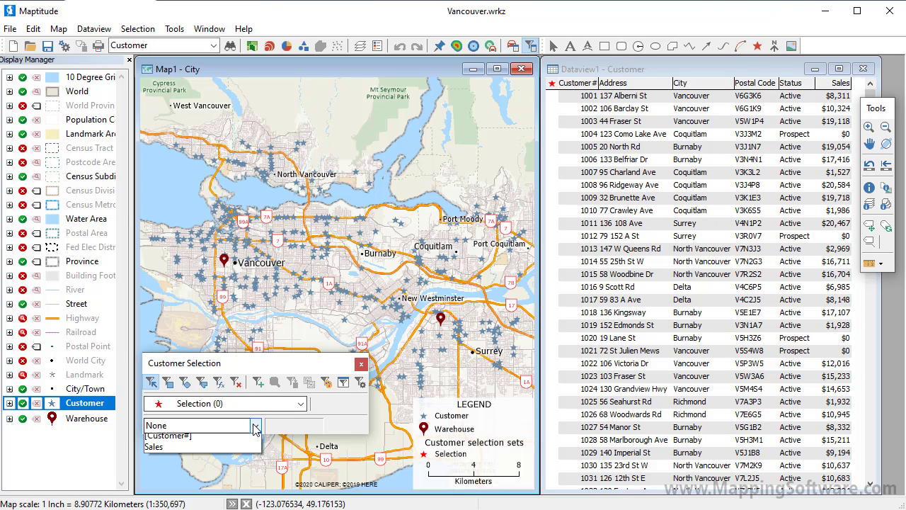
pyautogui.click(239, 497)
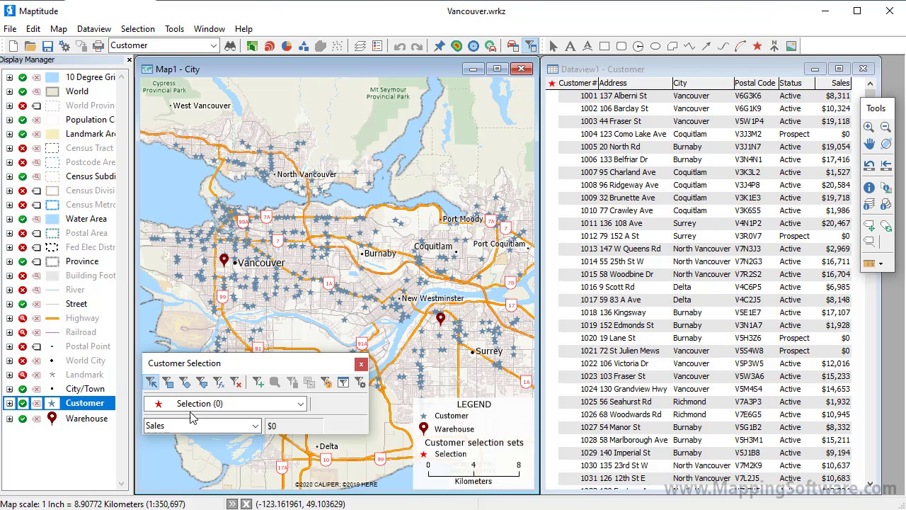
# - Select customers inside a rectangle drawn over downtown Vancouver
pyautogui.click(169, 387)
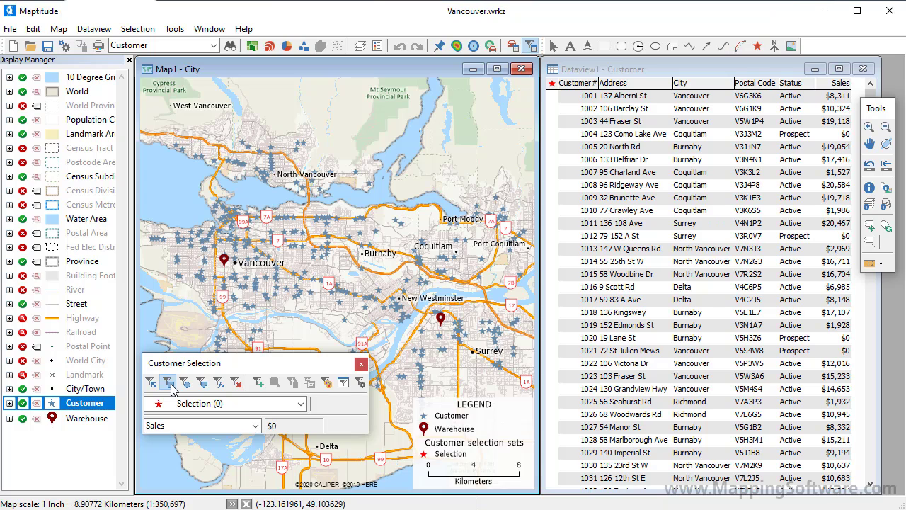
pyautogui.moveTo(234, 227); pyautogui.dragTo(298, 274)
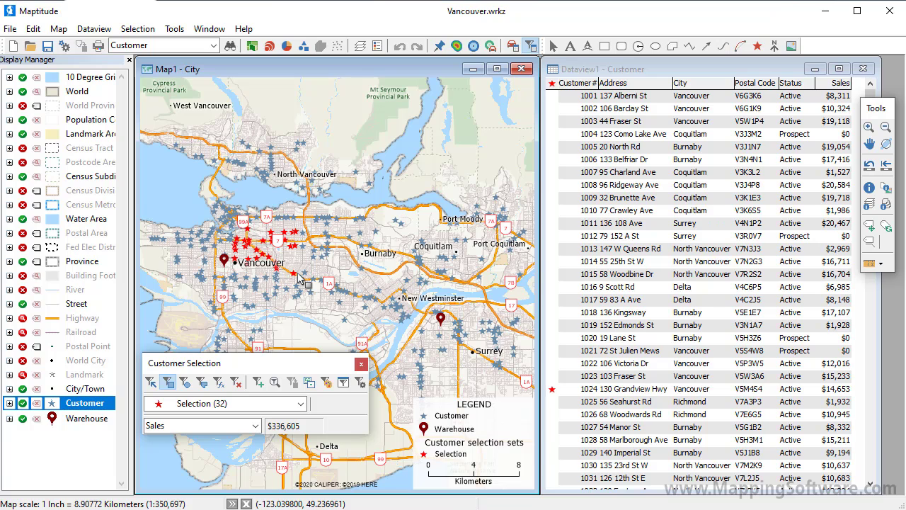
# - Open the selection options and confirm them with Show running total field enabled
pyautogui.click(361, 383)
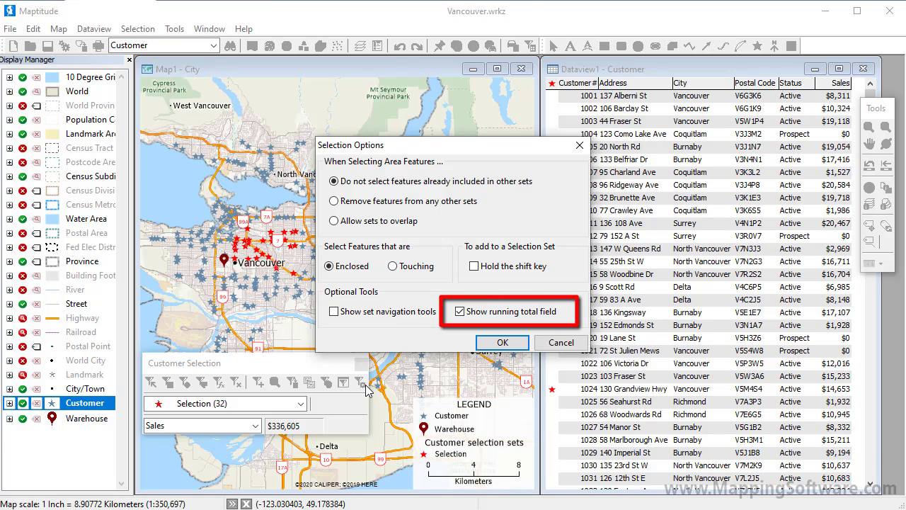
pyautogui.click(497, 344)
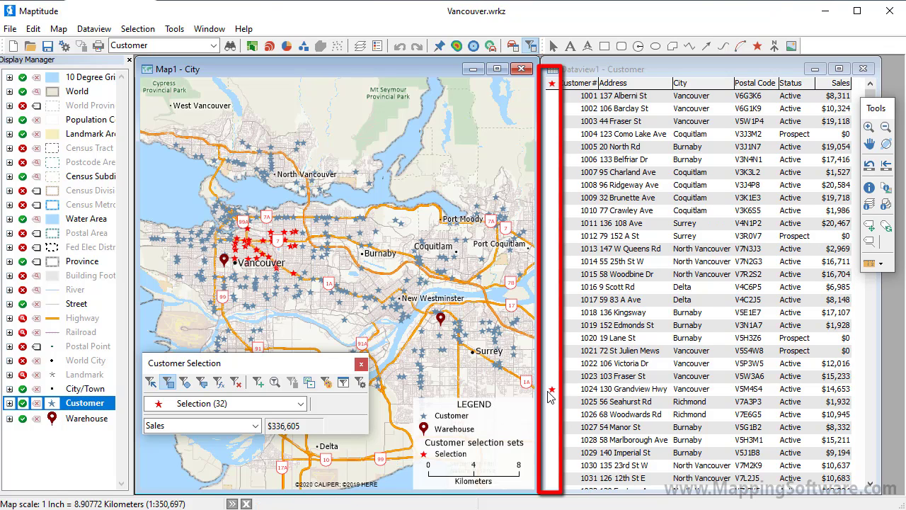
# - Toggle customer records 1024 through 1030 in and out of the selection set from the dataview's selection column
pyautogui.click(552, 391)
pyautogui.click(552, 391)
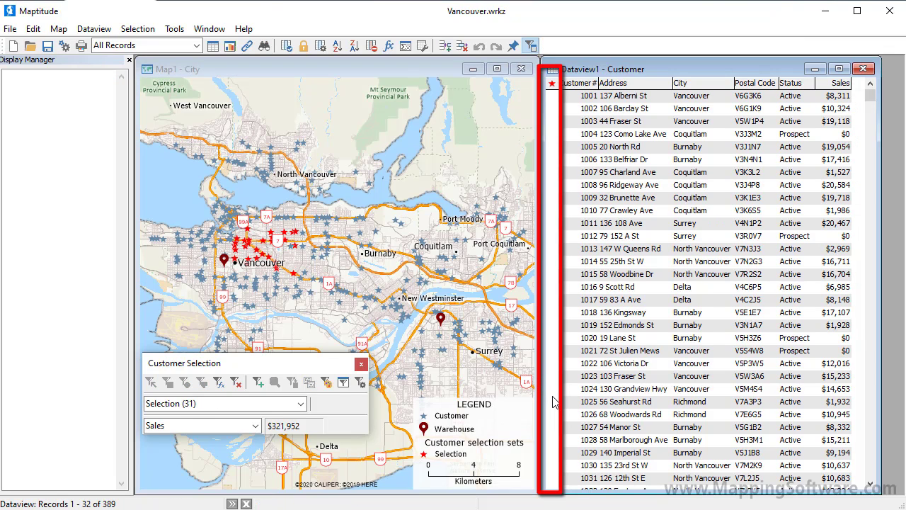
pyautogui.click(553, 401)
pyautogui.click(553, 414)
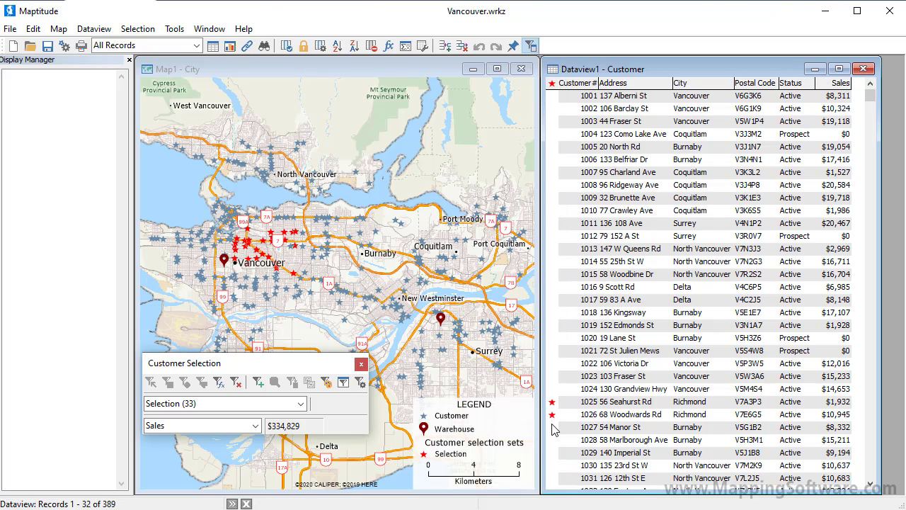
pyautogui.click(552, 426)
pyautogui.click(552, 440)
pyautogui.click(552, 452)
pyautogui.click(553, 465)
# - Clear all customers from the selection set
pyautogui.click(235, 383)
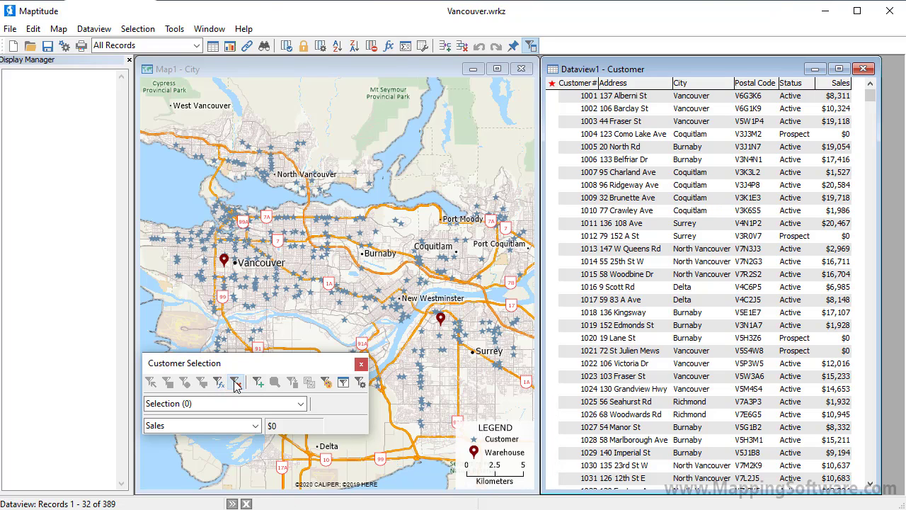
pyautogui.click(239, 65)
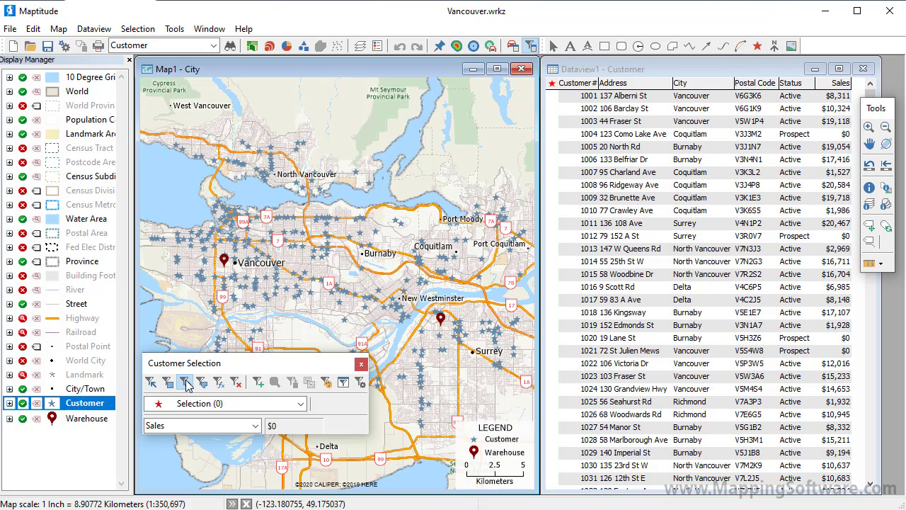
# - Select customers inside a circle drawn around the Vancouver warehouse
pyautogui.click(186, 383)
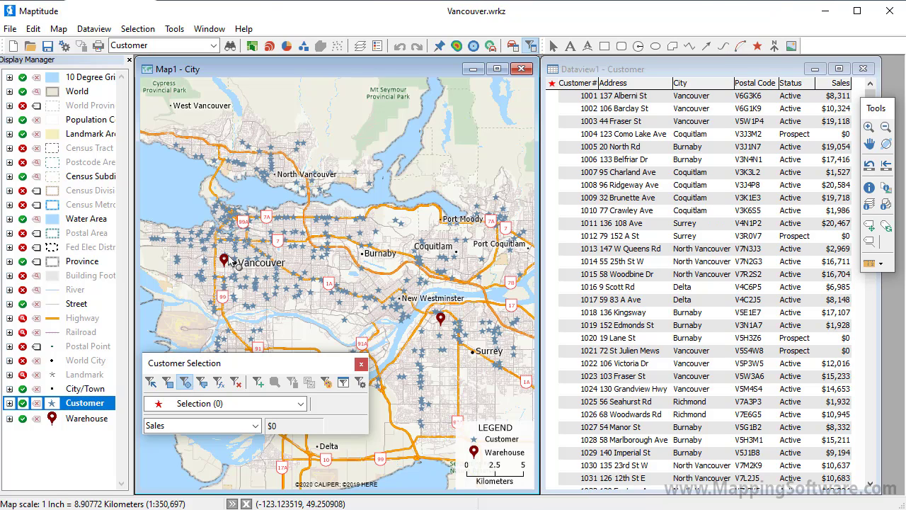
pyautogui.moveTo(225, 260); pyautogui.dragTo(251, 287)
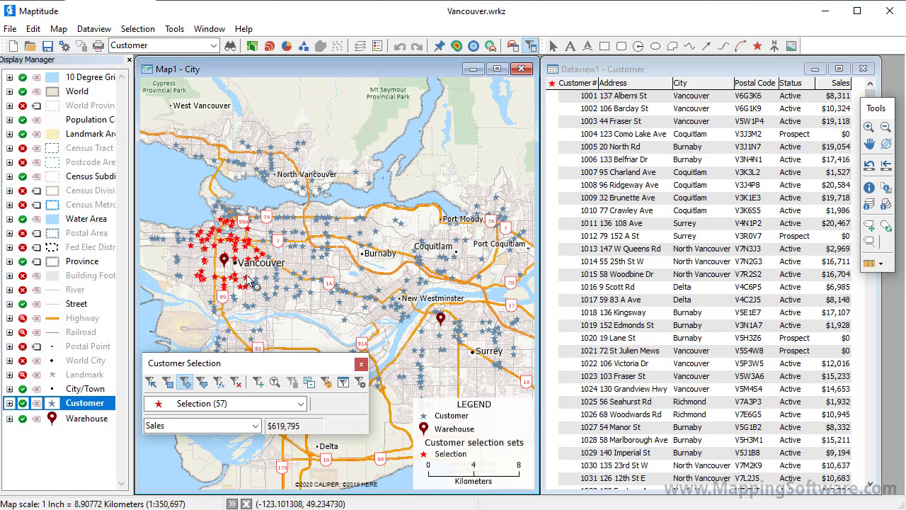
# - Select customers within a 10 Kilometers radius of the Vancouver warehouse
pyautogui.click(225, 260)
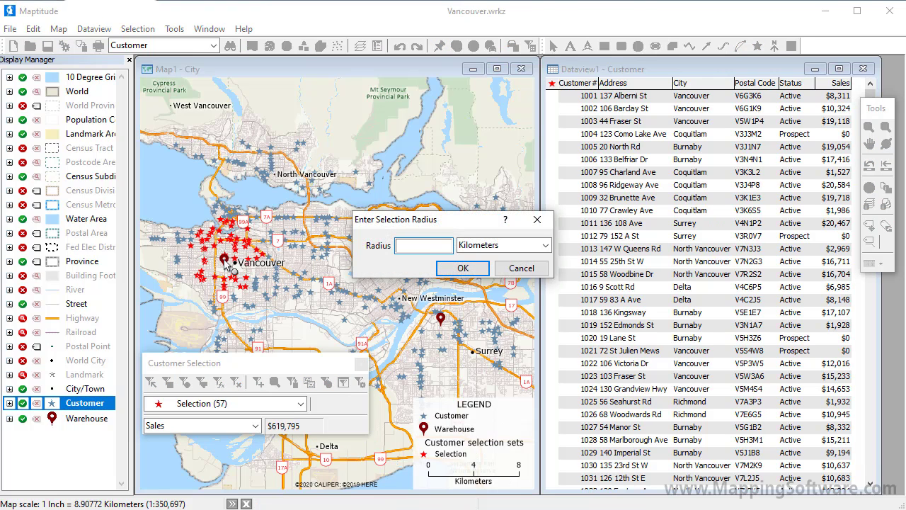
pyautogui.write('10')
pyautogui.click(462, 268)
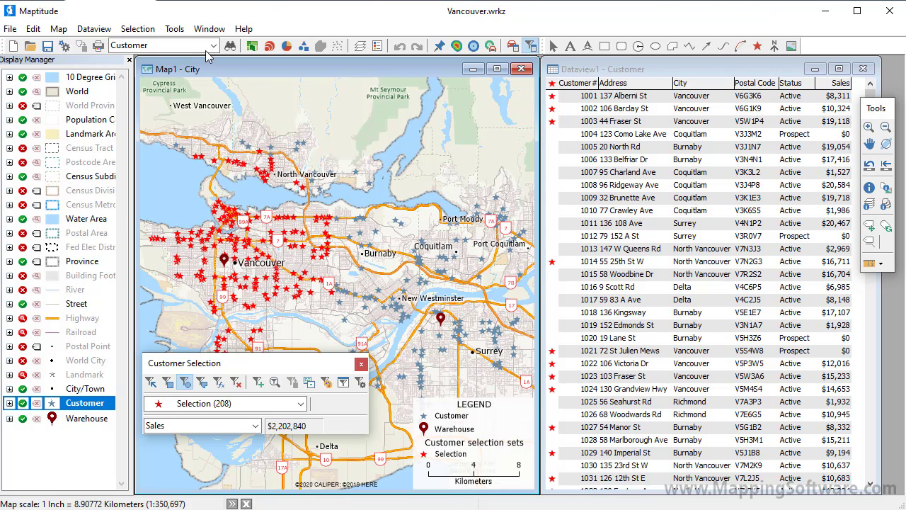
# - Use Select by Location to select customers within 10 Kilometers of features in the Warehouse layer
pyautogui.click(140, 30)
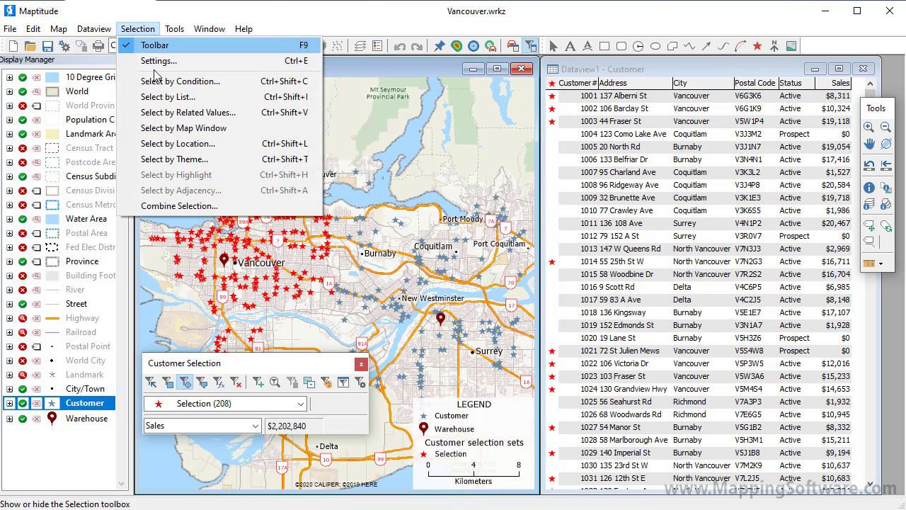
pyautogui.click(182, 144)
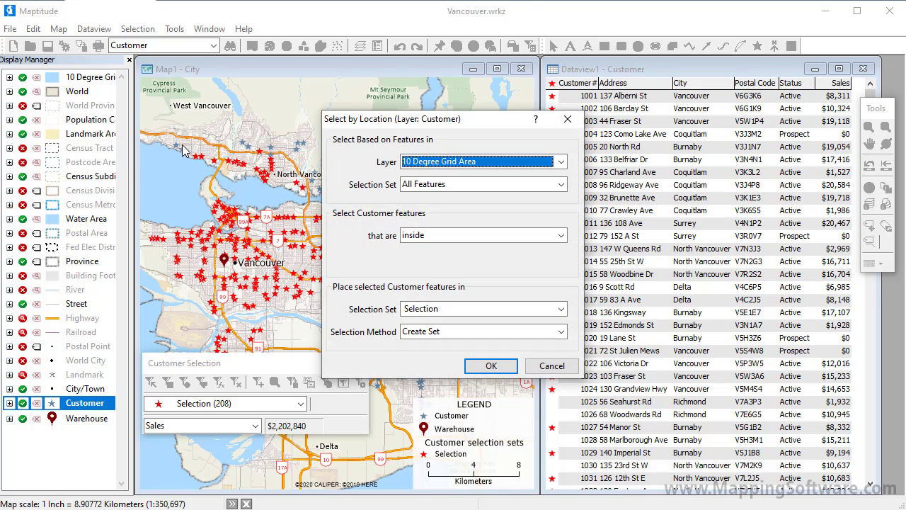
pyautogui.click(433, 163)
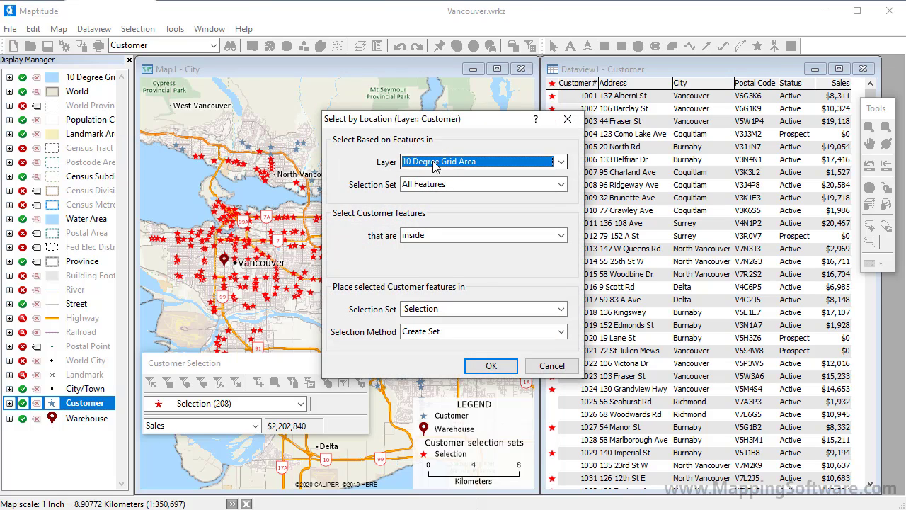
pyautogui.moveTo(560, 199); pyautogui.dragTo(565, 260)
pyautogui.click(532, 276)
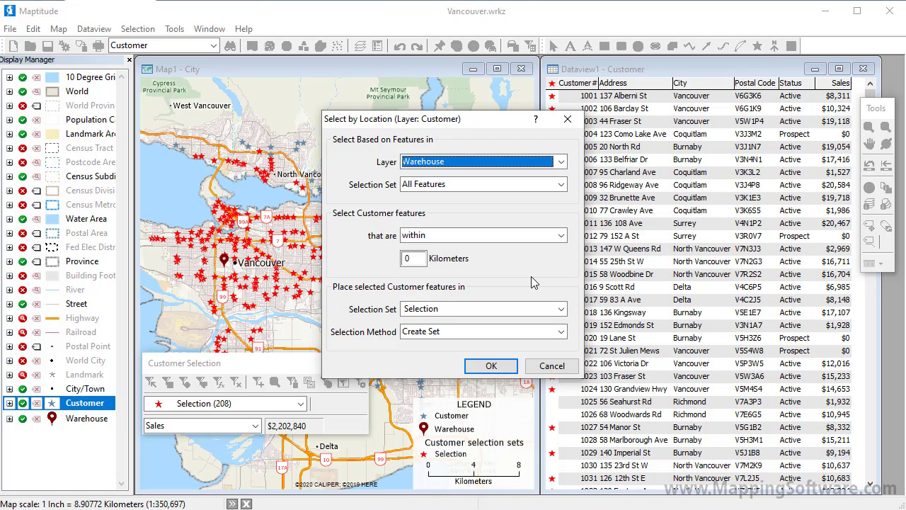
pyautogui.doubleClick(410, 258)
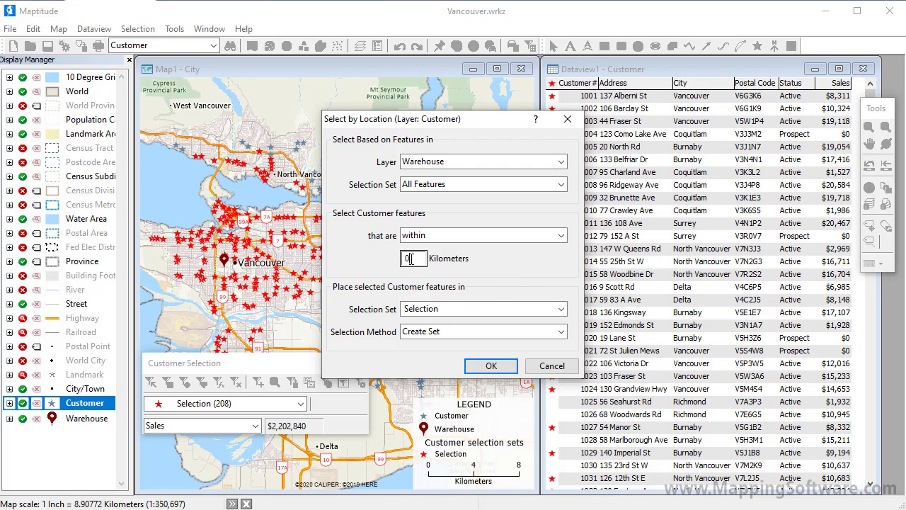
pyautogui.write('10')
pyautogui.click(489, 370)
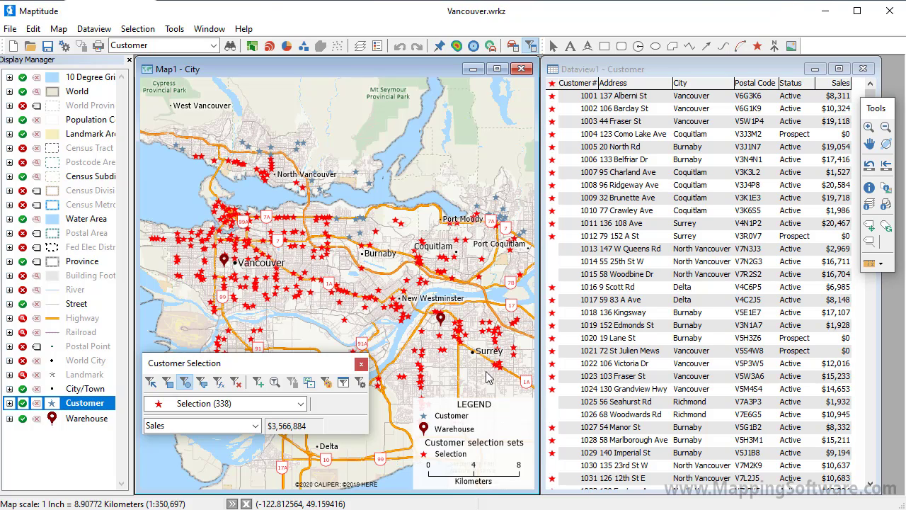
# - Open Select by Condition and build the condition Status = "Active" from the field, operator and value lists
pyautogui.click(216, 384)
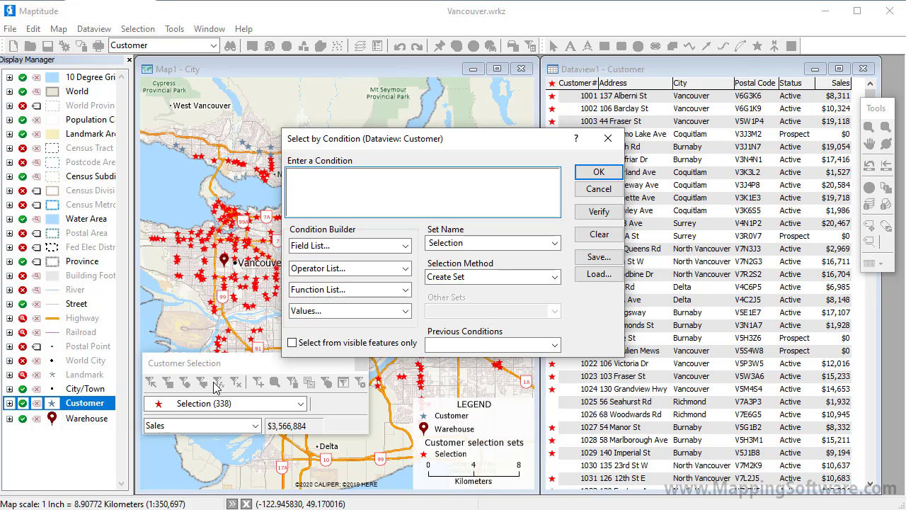
pyautogui.click(405, 246)
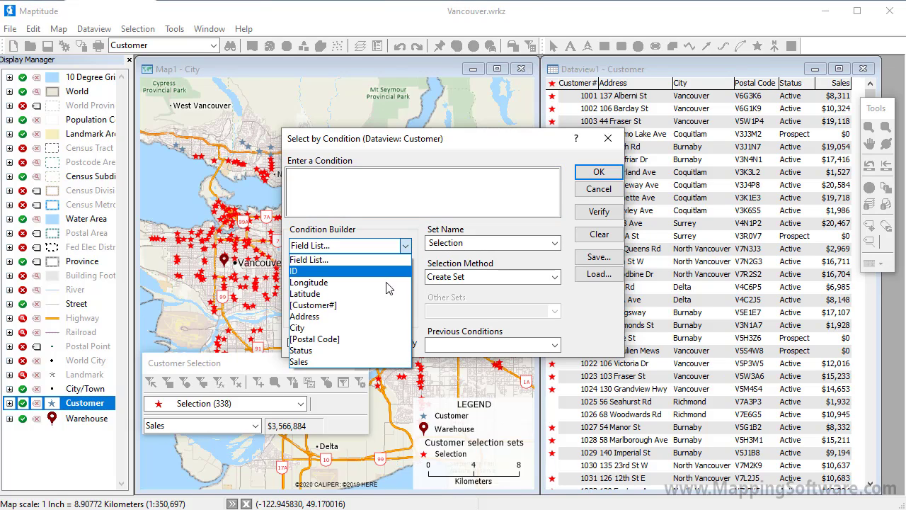
pyautogui.click(362, 349)
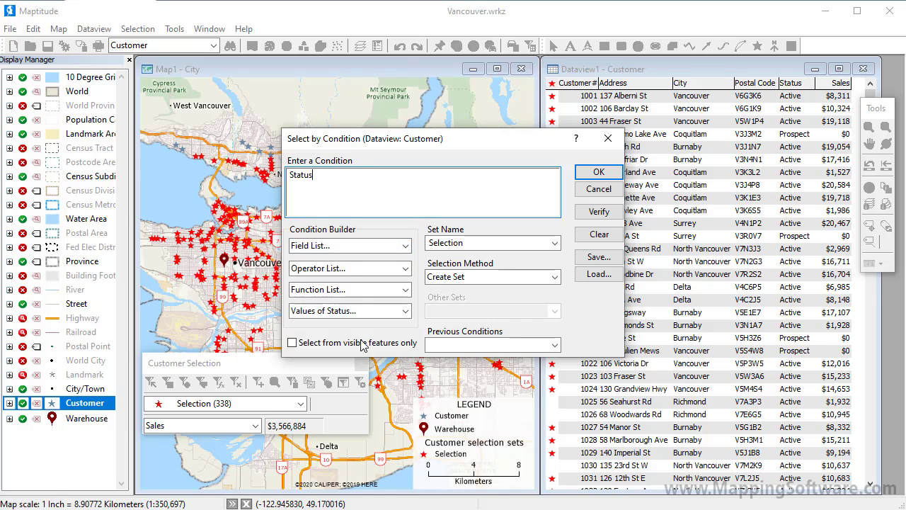
pyautogui.click(355, 270)
pyautogui.click(355, 340)
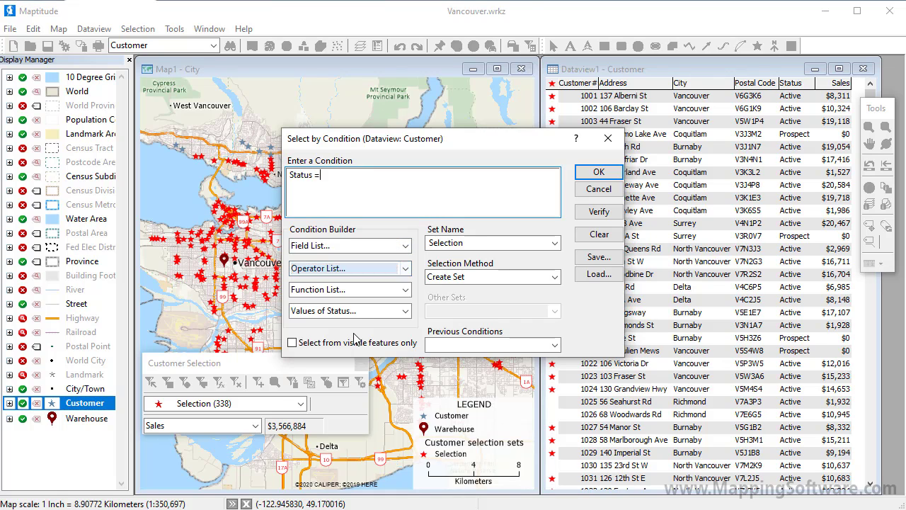
pyautogui.click(356, 312)
pyautogui.click(358, 347)
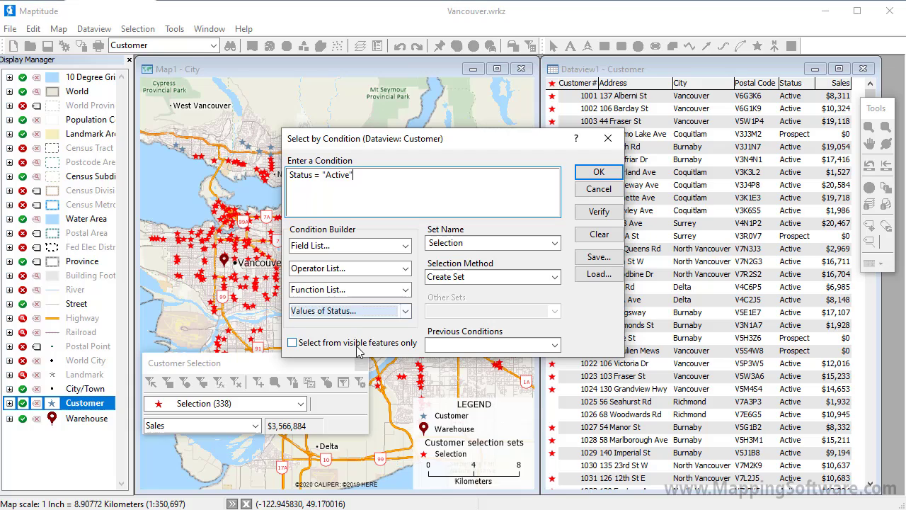
# - Extend the condition to Status = "Active" and Sales >10000, picking Sales and > from the lists and entering the value
pyautogui.click(358, 269)
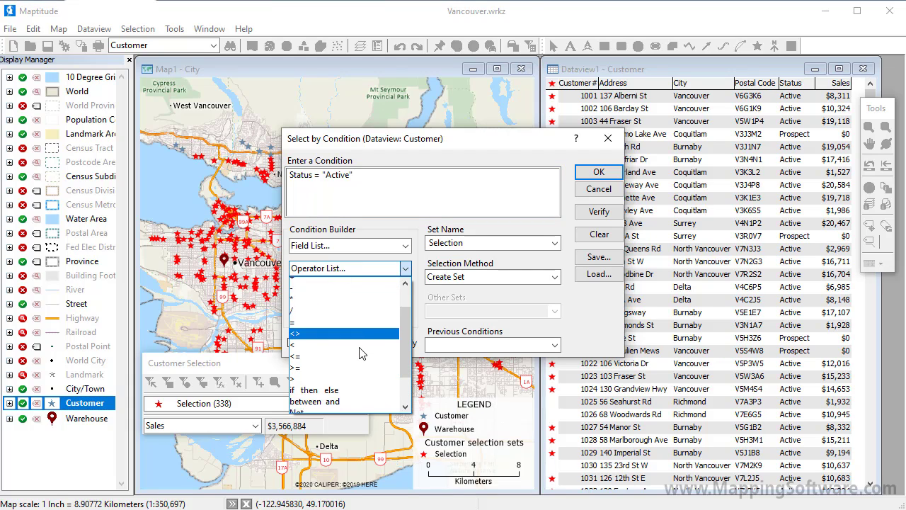
pyautogui.scroll(-3, 360, 352)
pyautogui.press('Escape')
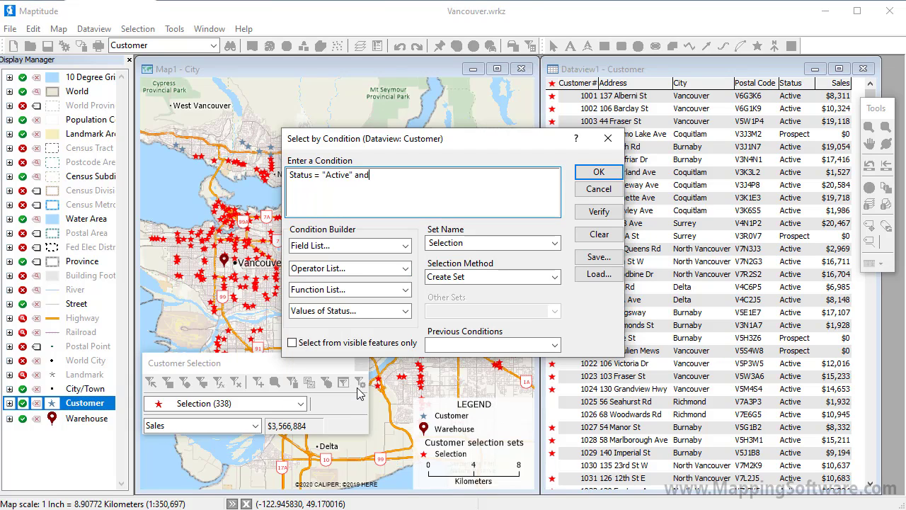
pyautogui.click(357, 246)
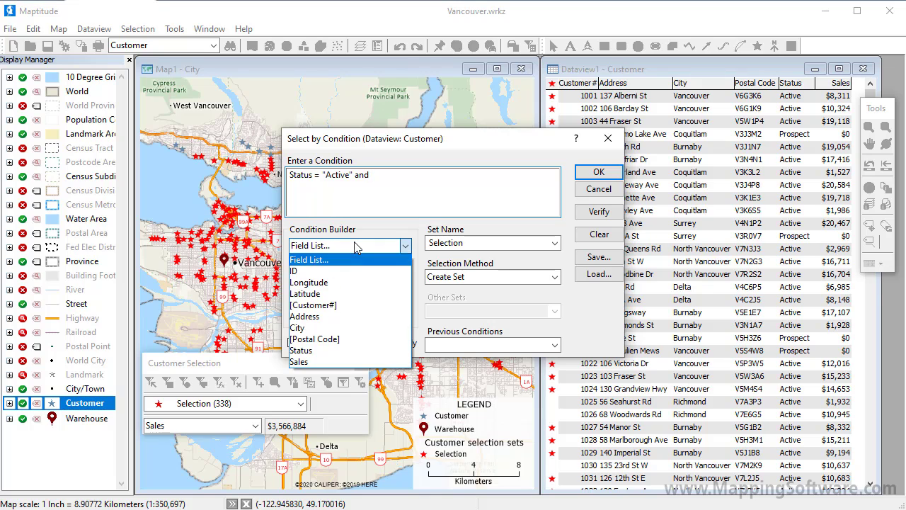
pyautogui.click(352, 361)
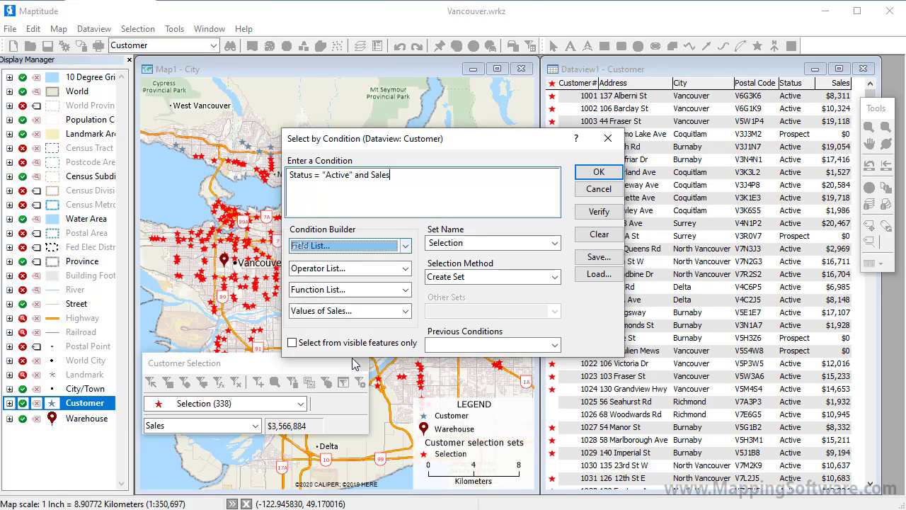
pyautogui.click(347, 268)
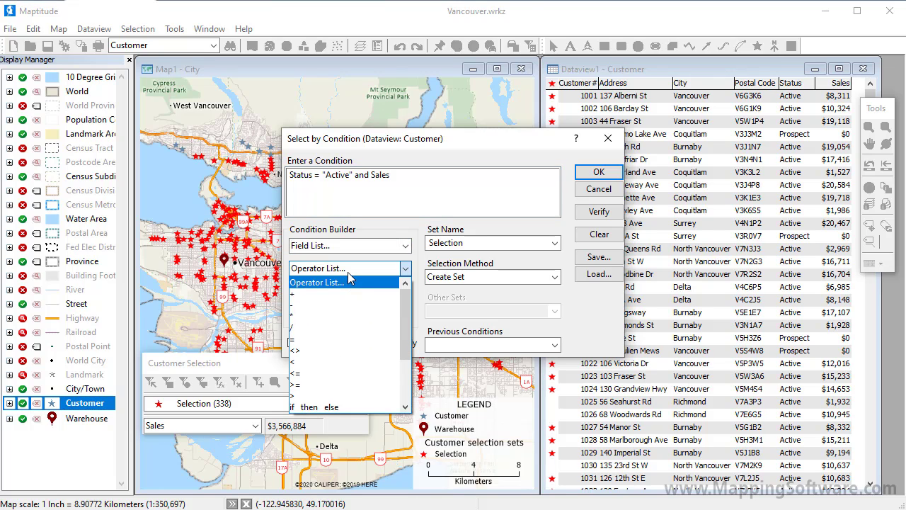
pyautogui.click(348, 396)
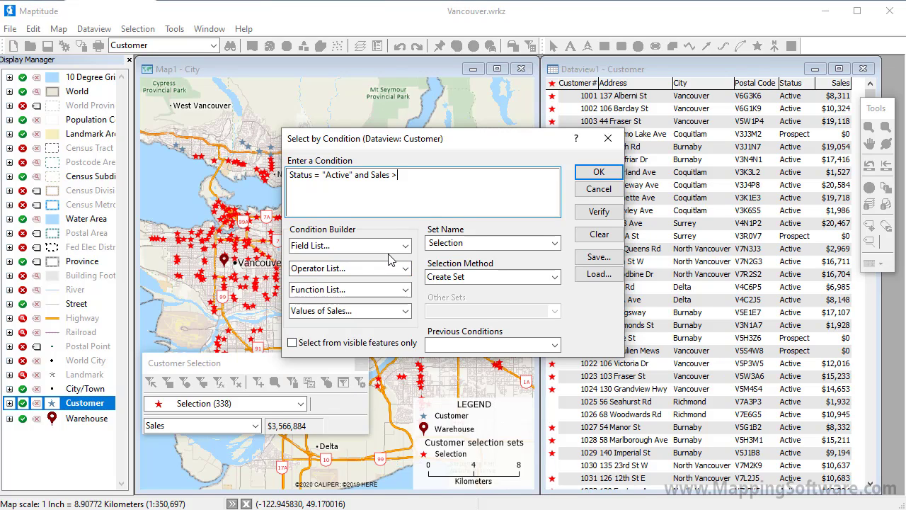
pyautogui.write('10000')
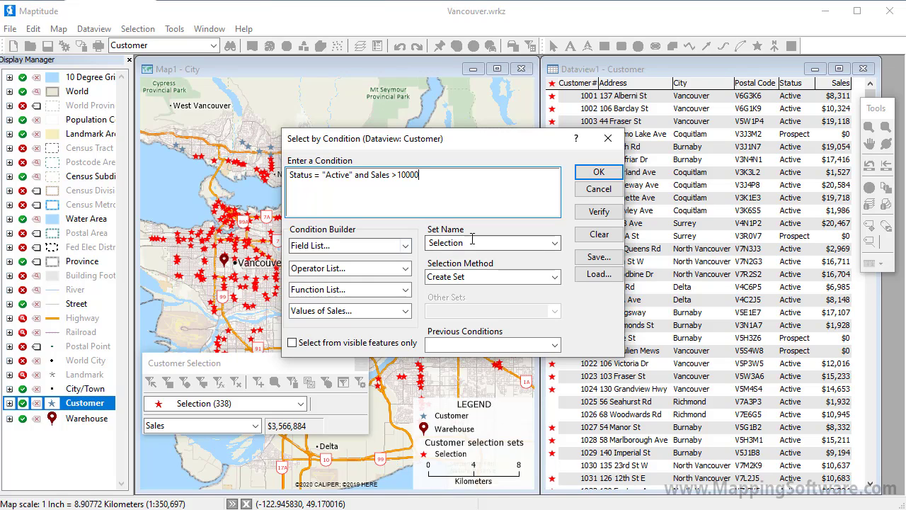
# - Name the selection set High Volume Active and run the condition selection
pyautogui.doubleClick(450, 242)
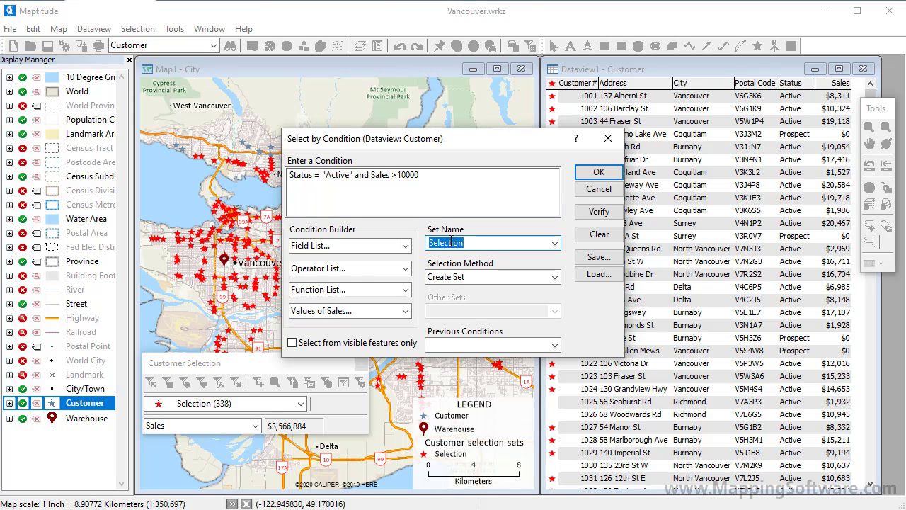
pyautogui.write('High Volume')
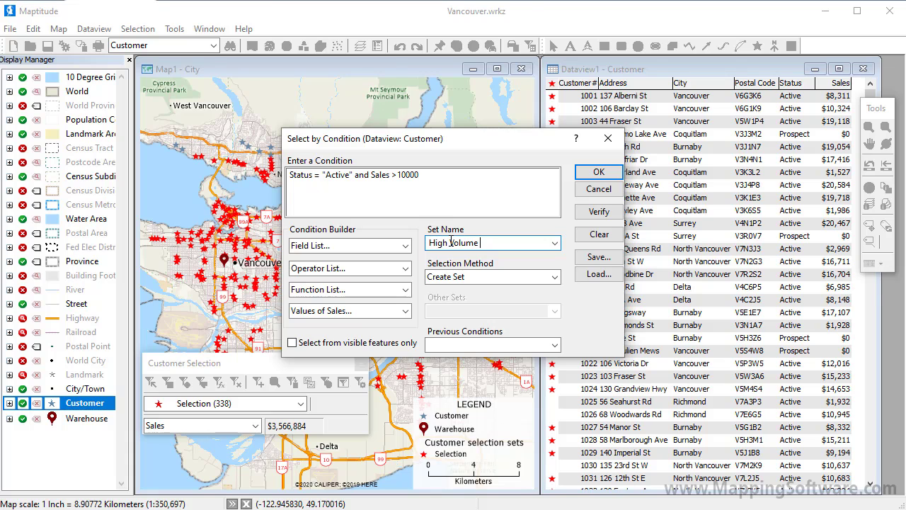
pyautogui.write('Active')
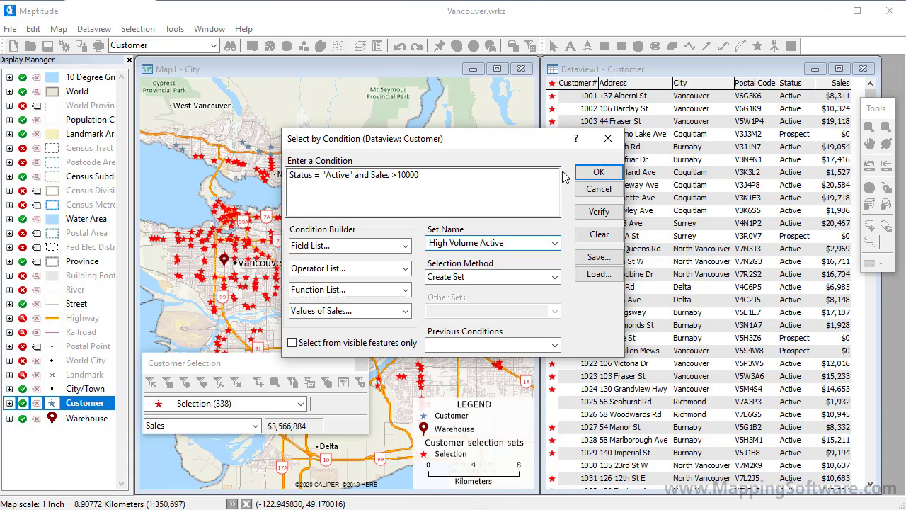
pyautogui.click(595, 173)
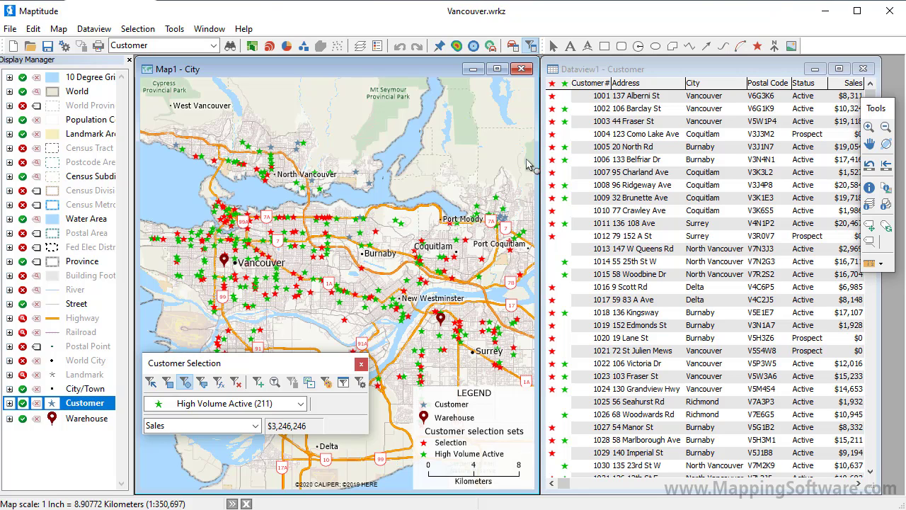
# - Combine Selection and High Volume Active into a new set by choosing features in both
pyautogui.click(151, 31)
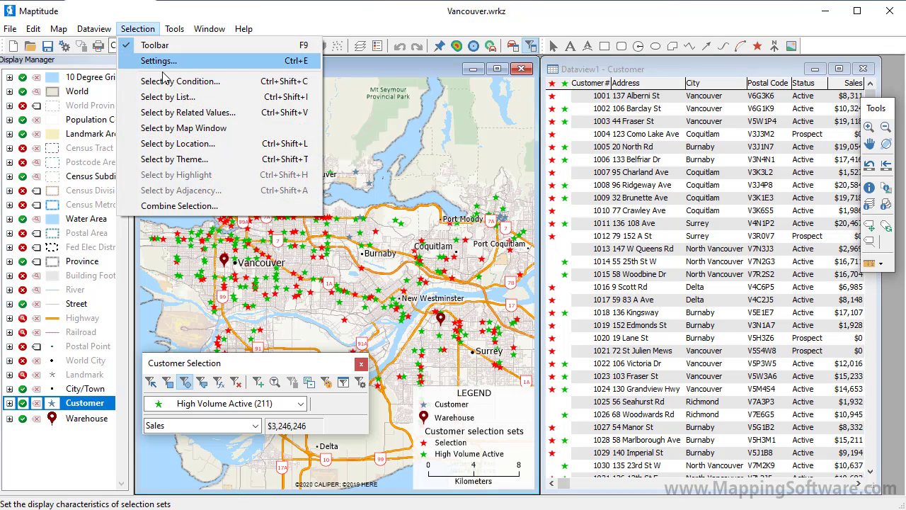
pyautogui.click(218, 206)
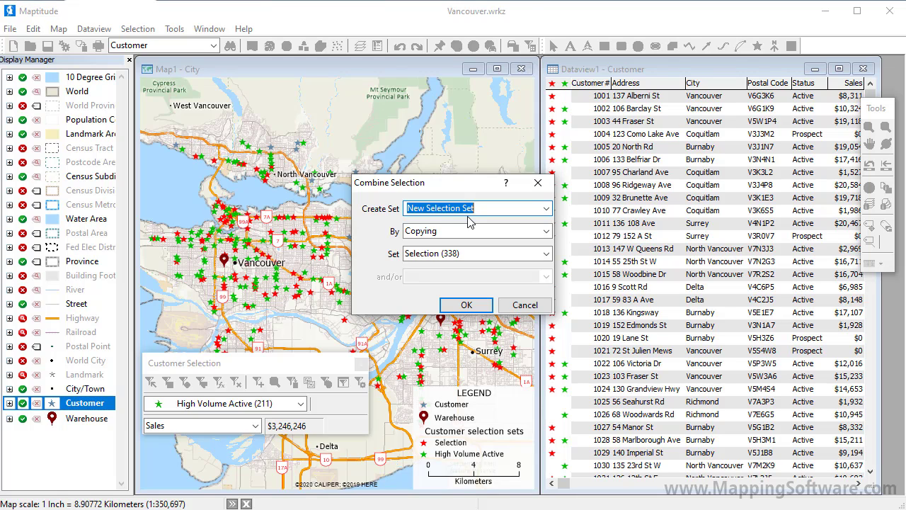
pyautogui.click(546, 232)
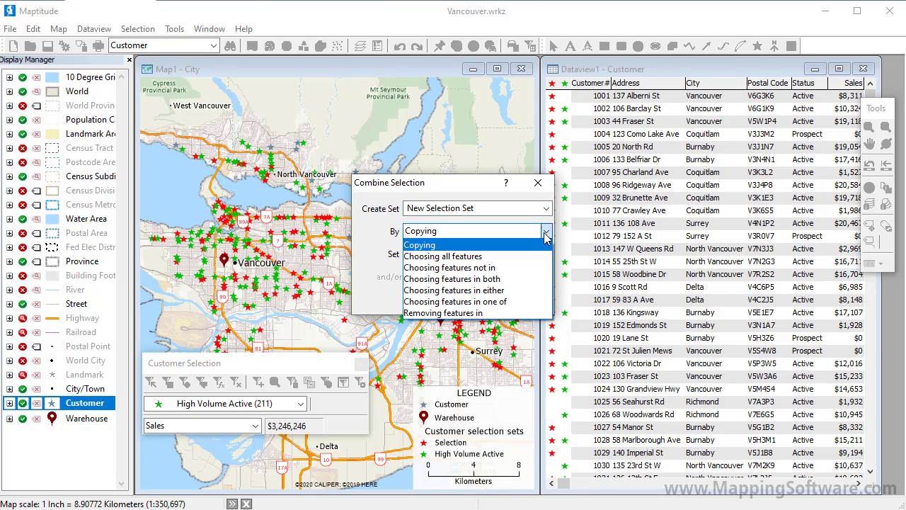
pyautogui.click(536, 279)
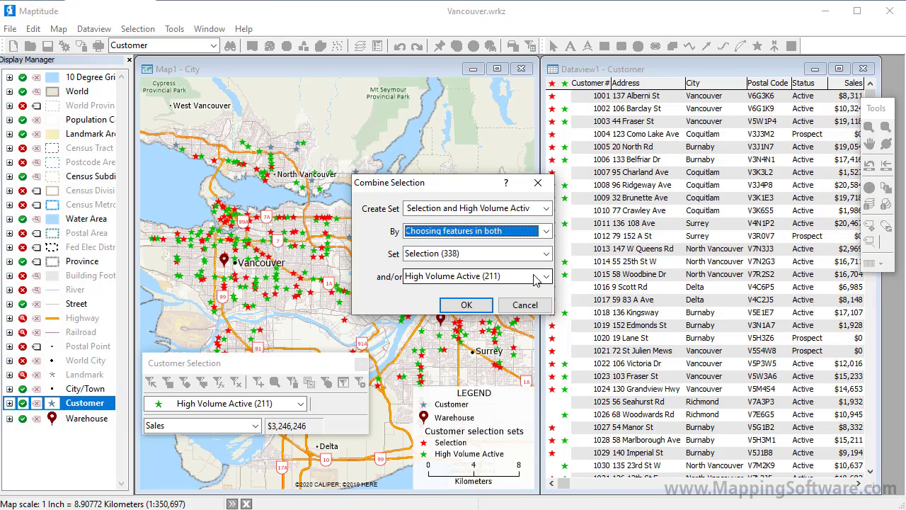
pyautogui.click(473, 305)
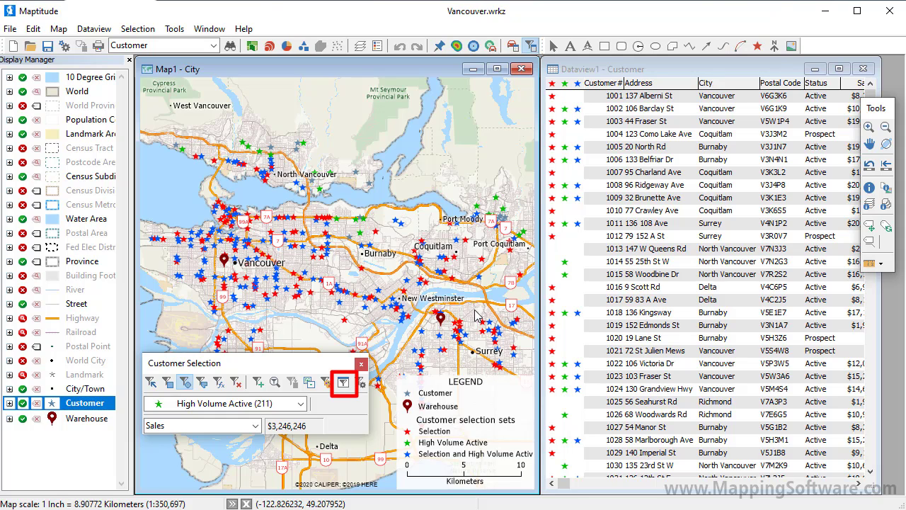
# - Make the Layer: Customer, Selection and High Volume Active sets invisible in the selection set settings
pyautogui.click(343, 383)
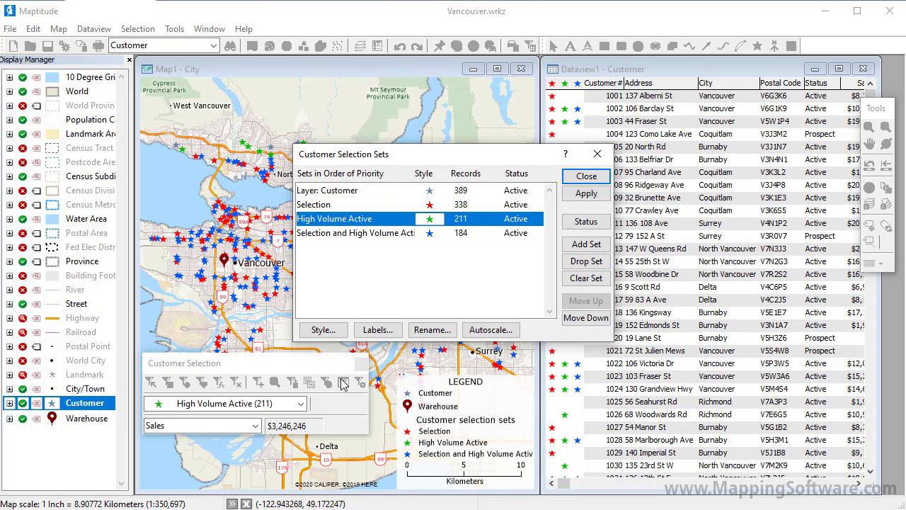
pyautogui.moveTo(473, 191); pyautogui.dragTo(474, 224)
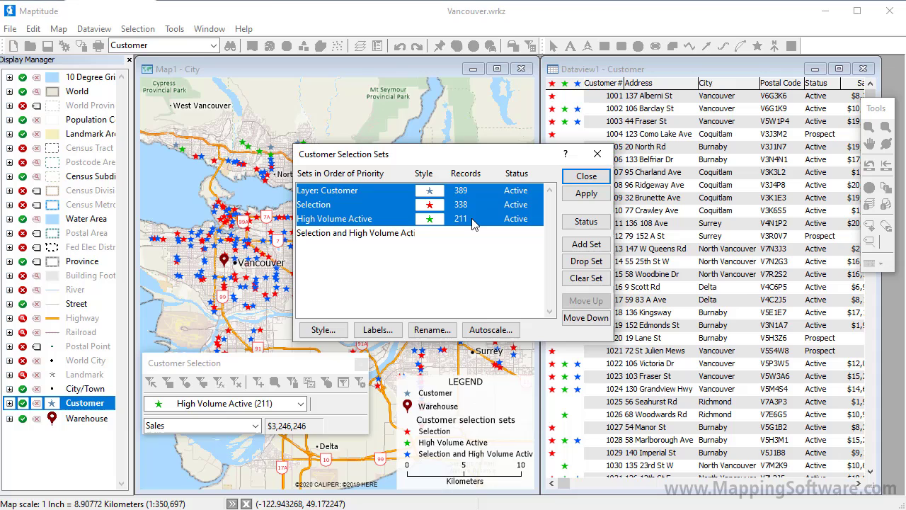
pyautogui.click(574, 222)
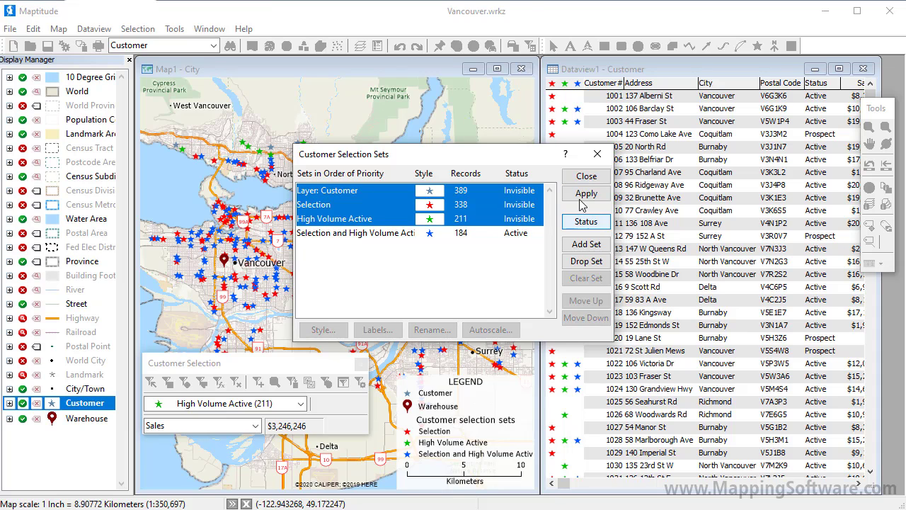
pyautogui.click(583, 177)
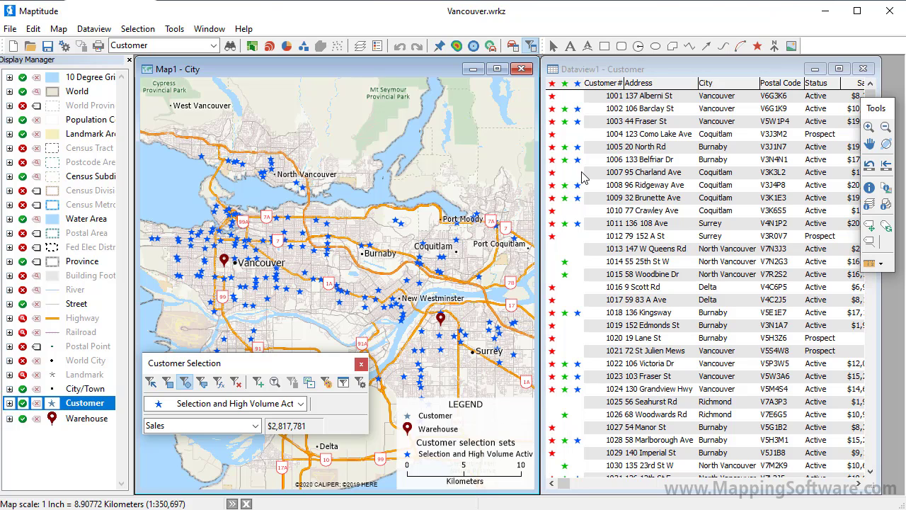
# - Show only the Selection and High Volume Active records in the customer dataview and compute their statistics
pyautogui.click(636, 70)
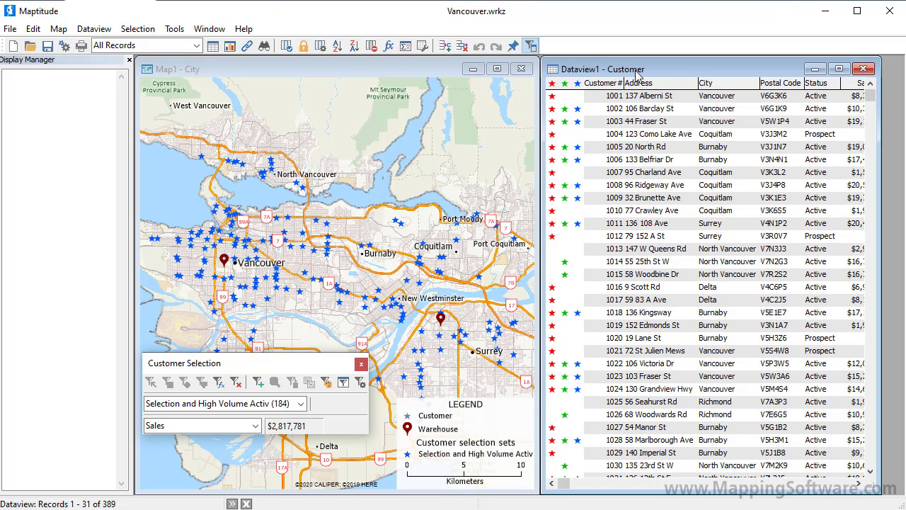
pyautogui.click(197, 46)
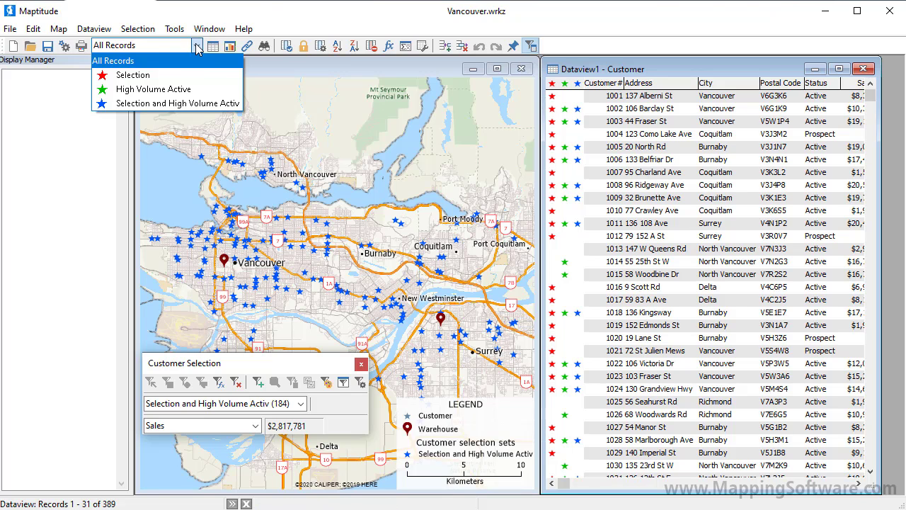
pyautogui.click(200, 103)
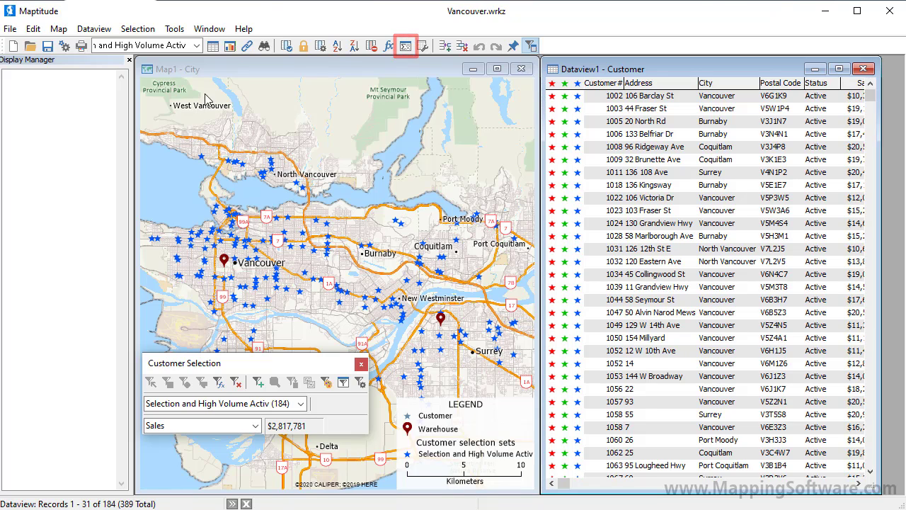
pyautogui.click(404, 45)
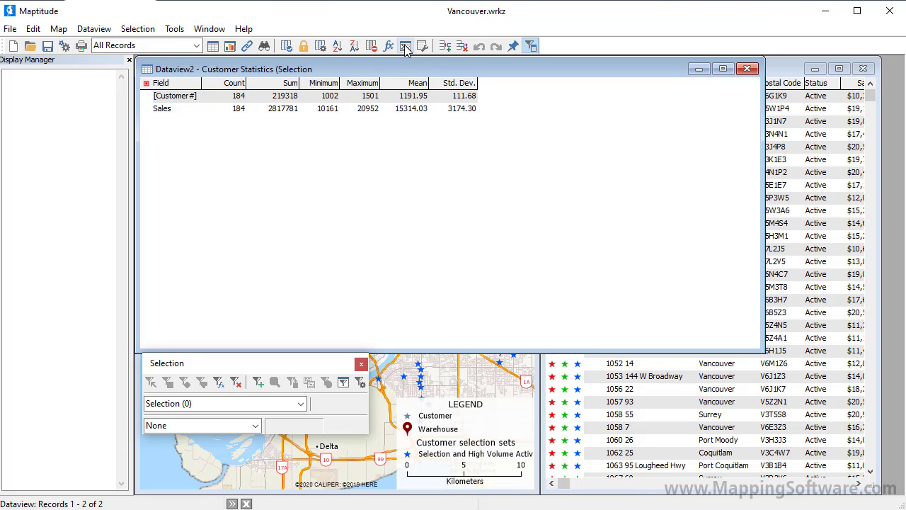
pyautogui.click(745, 70)
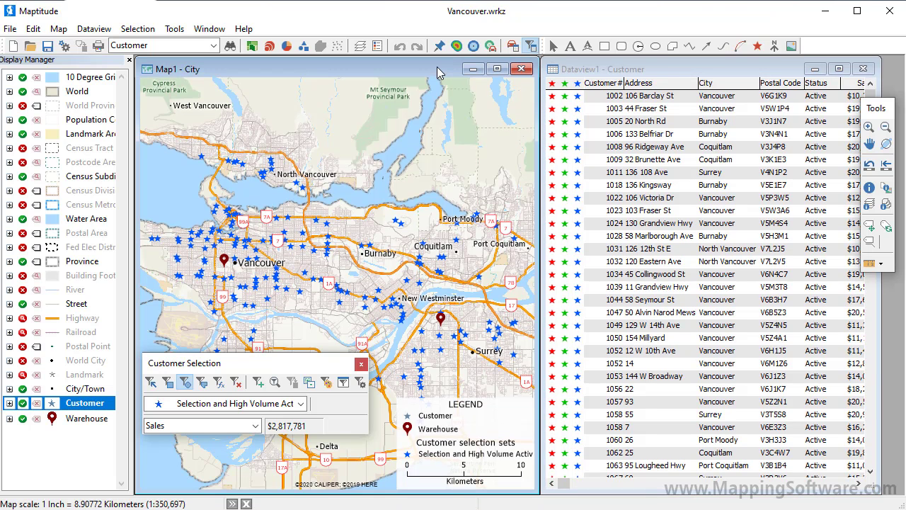
# - Hide the Customer and Warehouse layers and show the Postal Area layer
pyautogui.click(359, 46)
pyautogui.moveTo(535, 280); pyautogui.dragTo(534, 286)
pyautogui.keyDown('shift'); pyautogui.click(513, 296); pyautogui.keyUp('shift')
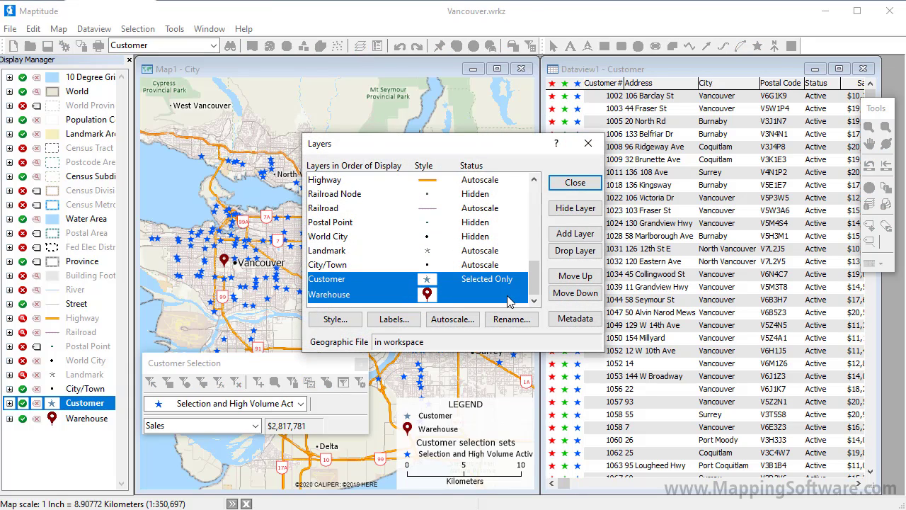
pyautogui.click(564, 208)
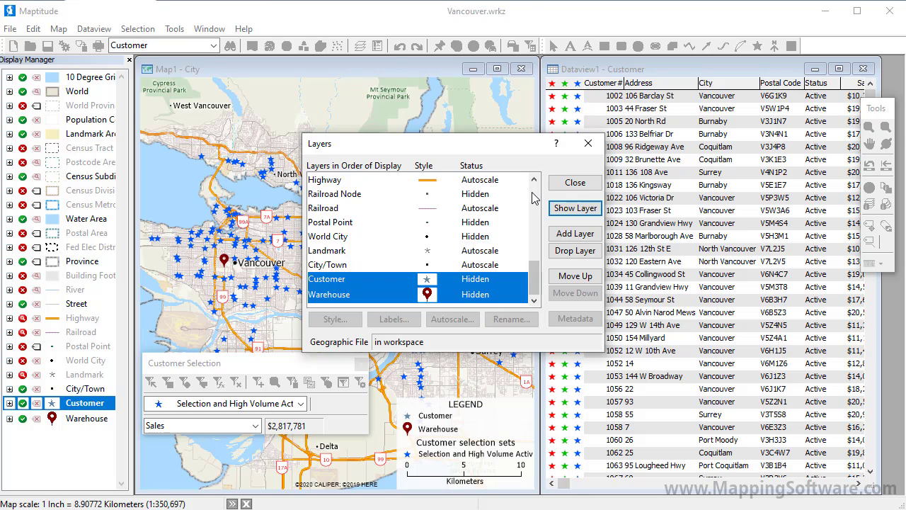
pyautogui.click(534, 198)
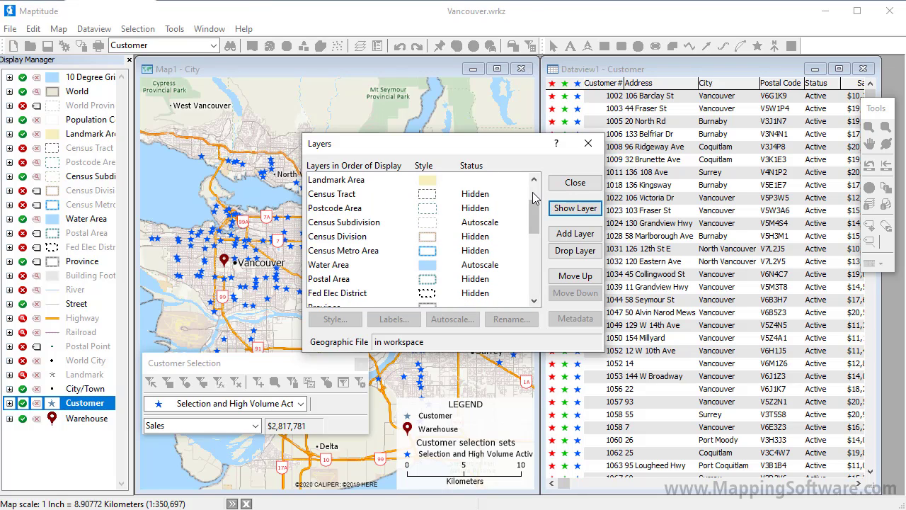
pyautogui.click(482, 279)
pyautogui.click(573, 208)
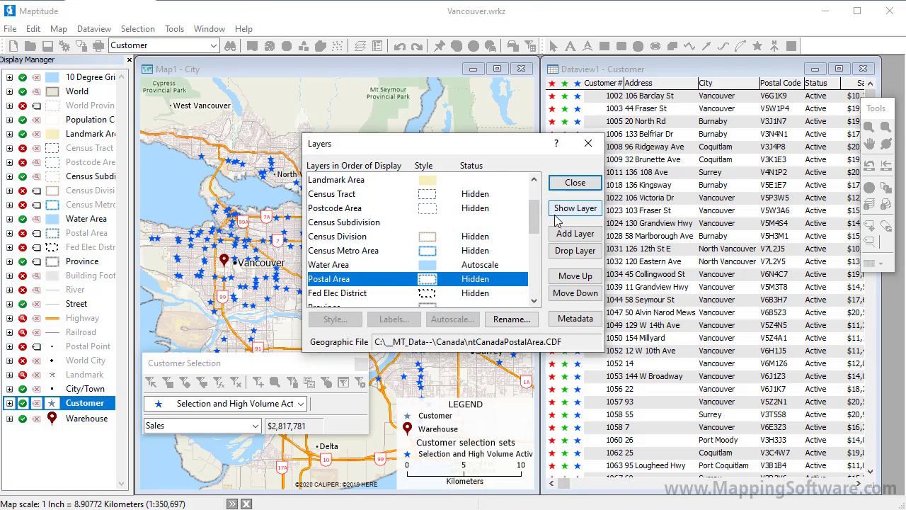
pyautogui.click(575, 182)
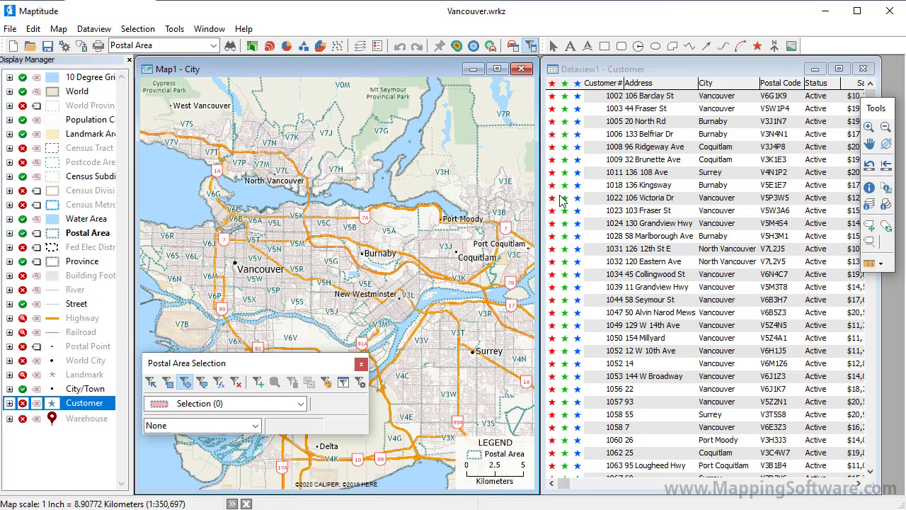
# - Select postal areas enclosed in a rectangle drawn over Vancouver and North Vancouver
pyautogui.click(359, 382)
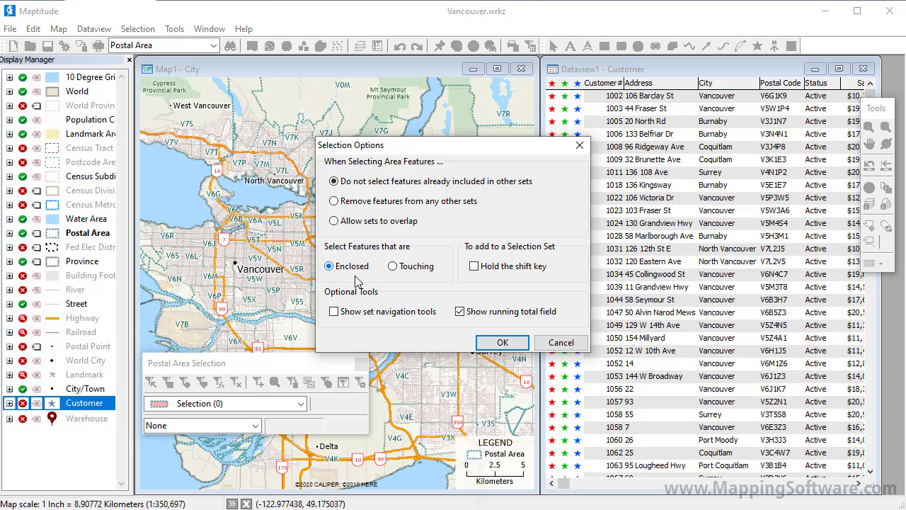
pyautogui.click(496, 343)
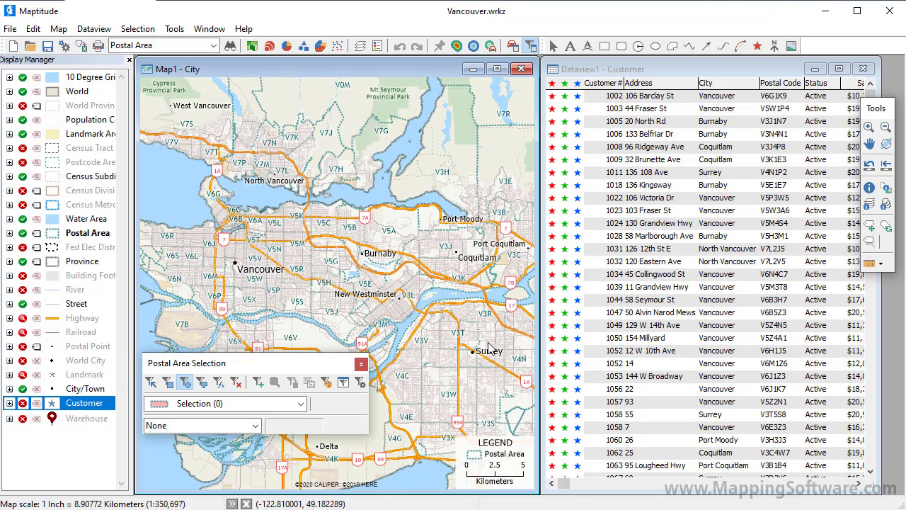
pyautogui.moveTo(255, 210); pyautogui.dragTo(341, 282)
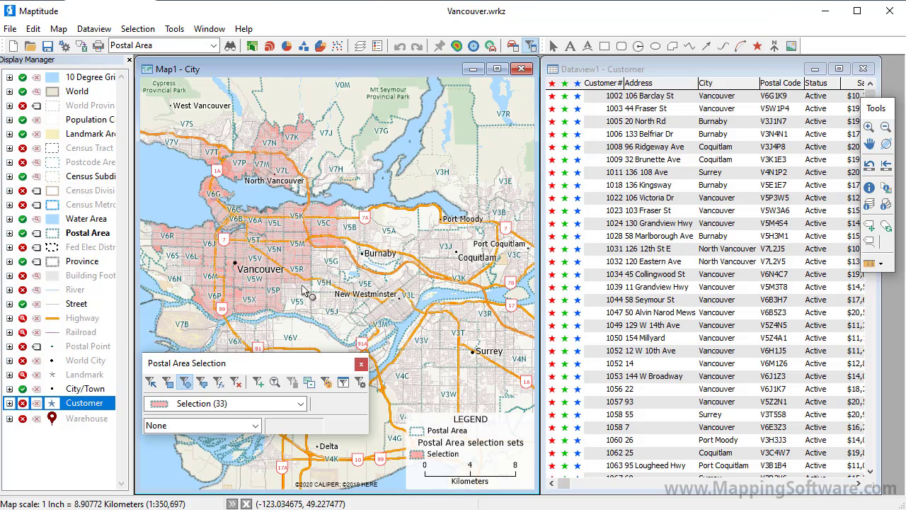
# - Set the selection options to remove features from any other sets
pyautogui.click(363, 383)
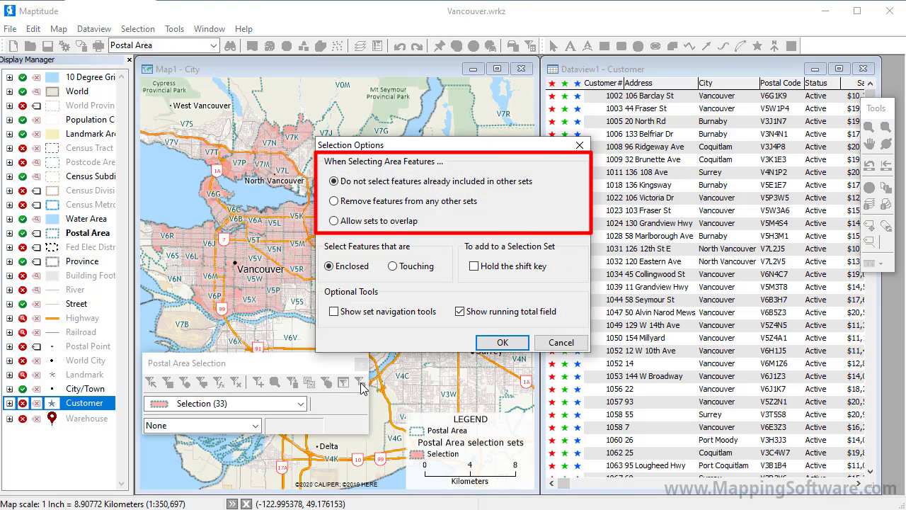
pyautogui.click(336, 202)
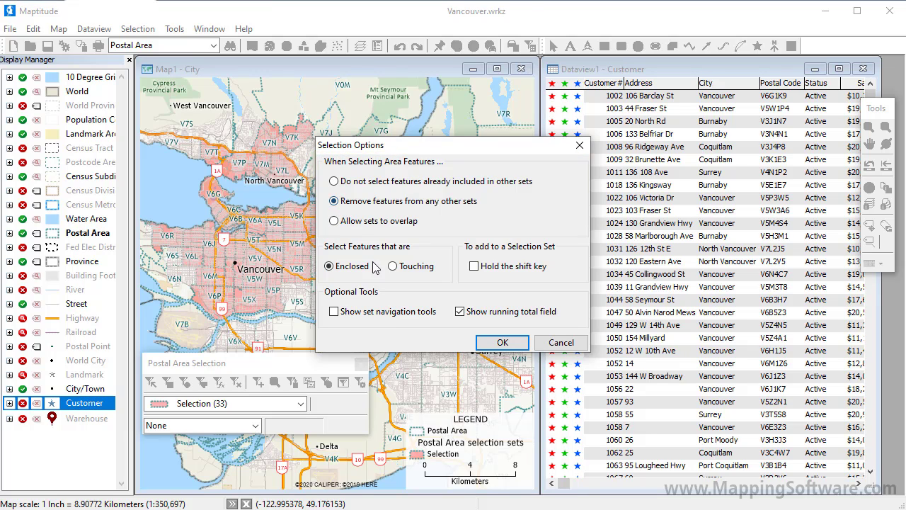
pyautogui.click(500, 344)
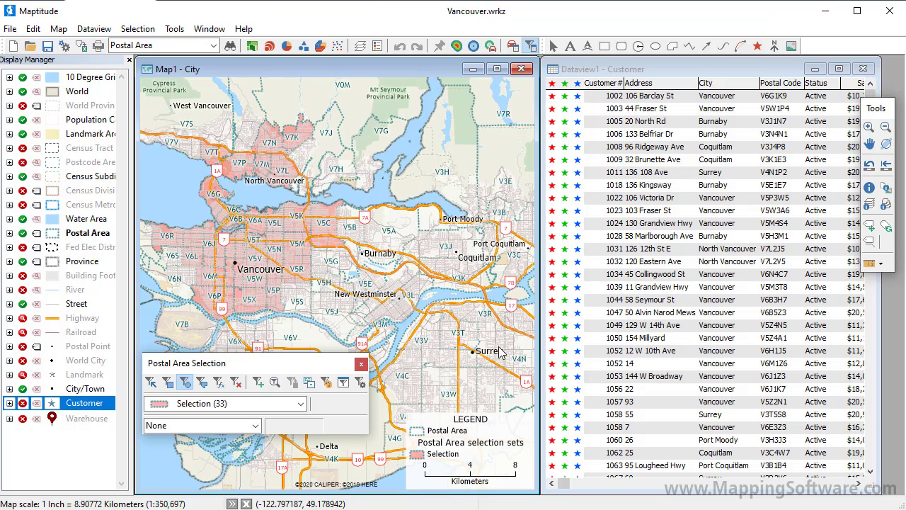
# - Create a new selection set named Selection:1 and select the postal areas enclosed by a polygon drawn over east Vancouver
pyautogui.click(258, 382)
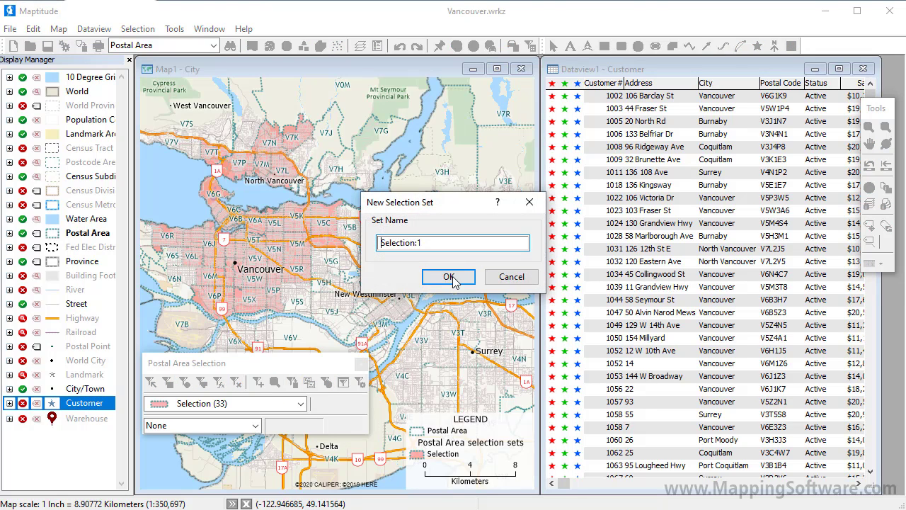
pyautogui.click(453, 280)
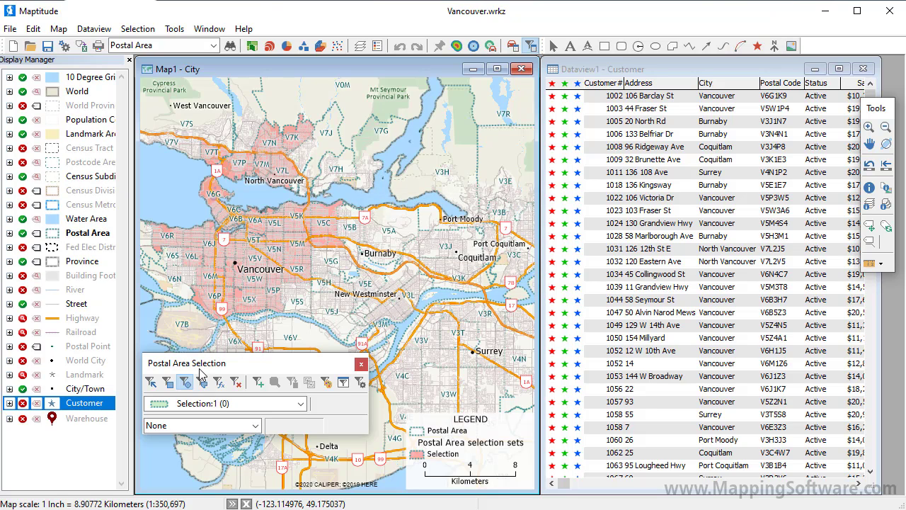
pyautogui.click(202, 382)
pyautogui.click(227, 237)
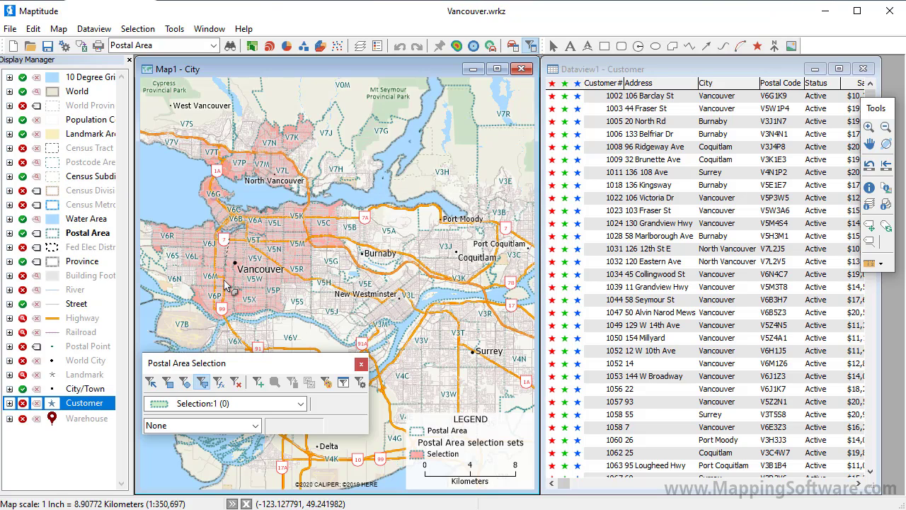
pyautogui.click(227, 337)
pyautogui.click(418, 337)
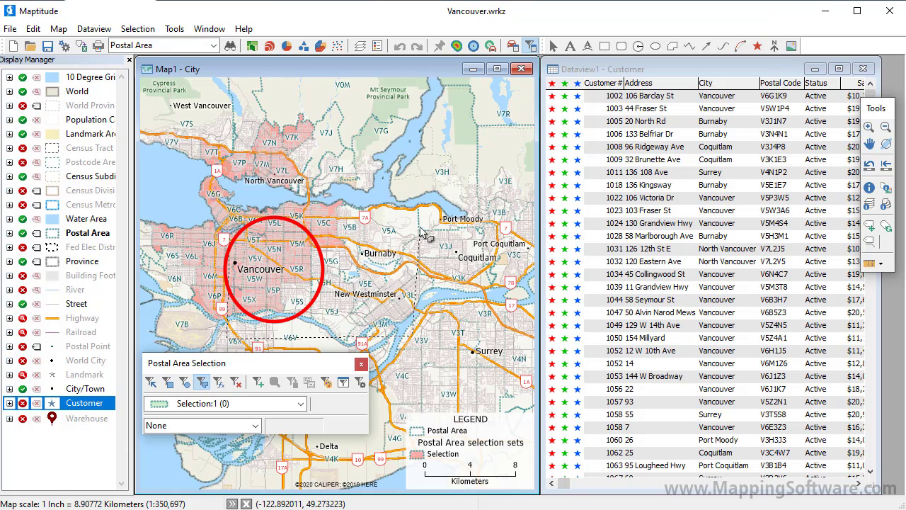
pyautogui.click(418, 227)
pyautogui.doubleClick(310, 212)
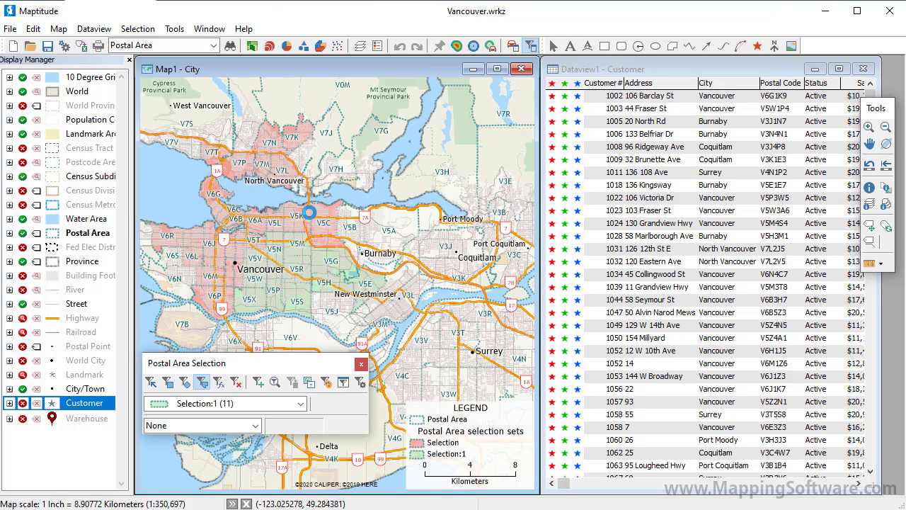
# - Set the selection options to not select features already included in other sets
pyautogui.click(360, 382)
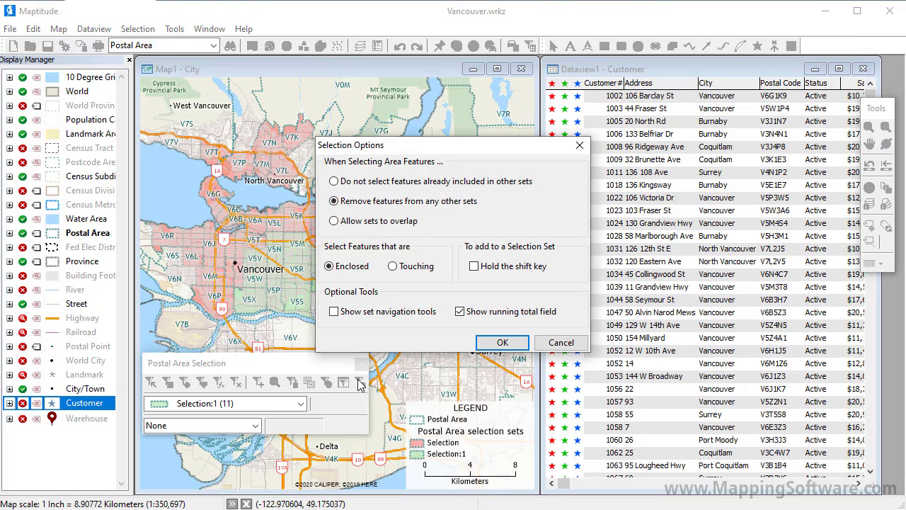
pyautogui.click(369, 183)
pyautogui.click(499, 342)
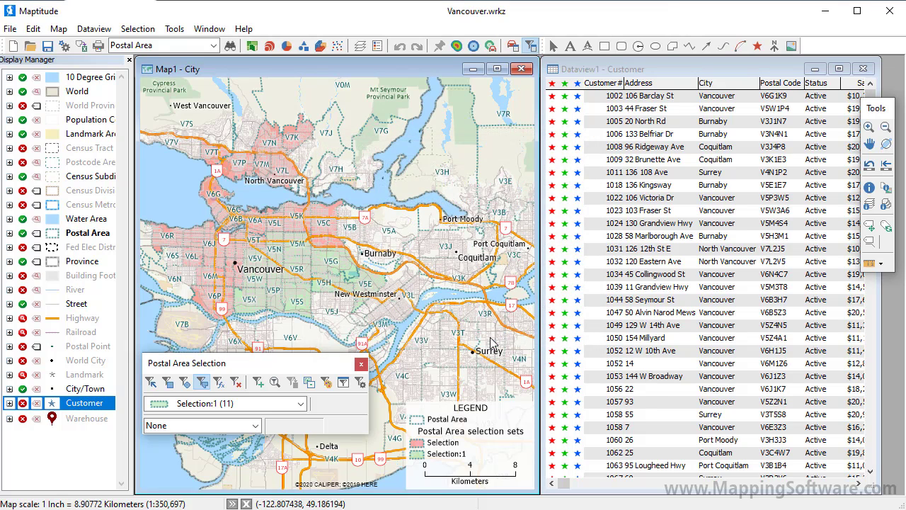
# - Create a new selection set named Selection:2 and select postal areas enclosed by an ellipse drawn from Vancouver to New Westminster
pyautogui.click(259, 382)
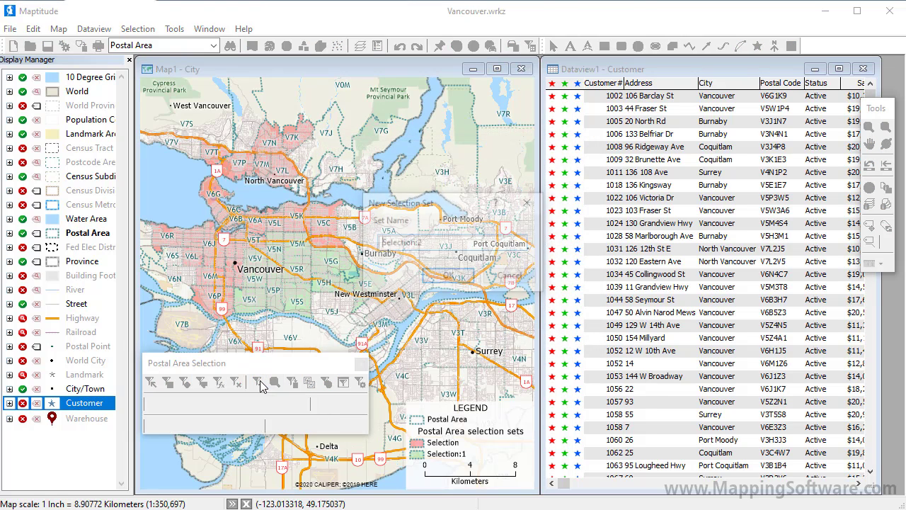
pyautogui.click(448, 276)
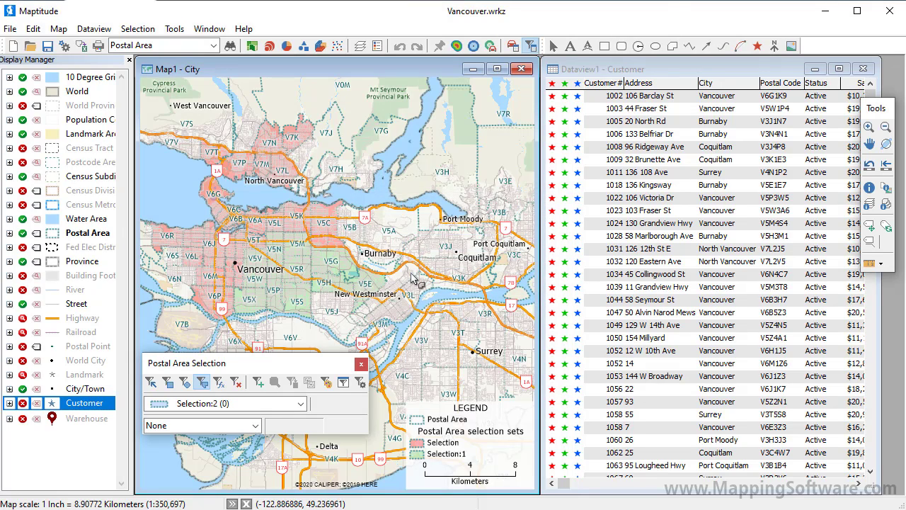
pyautogui.click(170, 383)
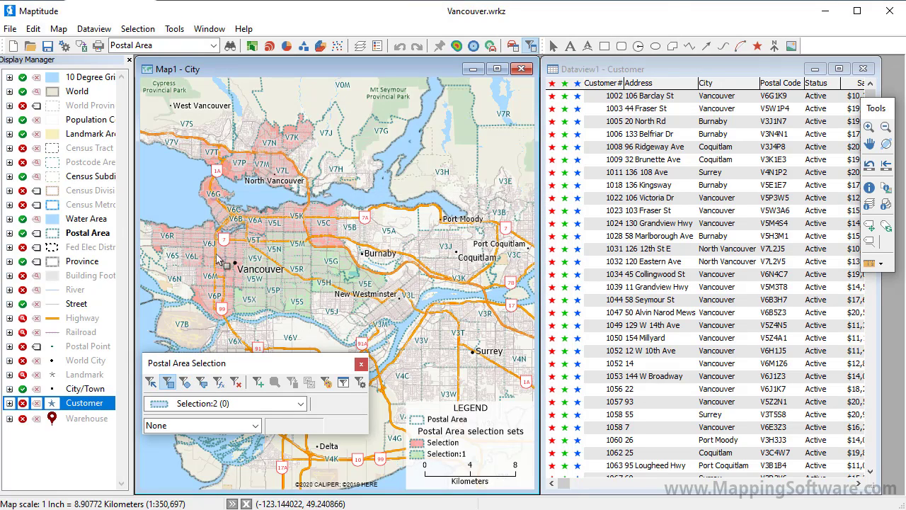
pyautogui.moveTo(221, 204)
pyautogui.mouseDown()
pyautogui.moveTo(302, 265)
pyautogui.moveTo(490, 373)
pyautogui.mouseUp()
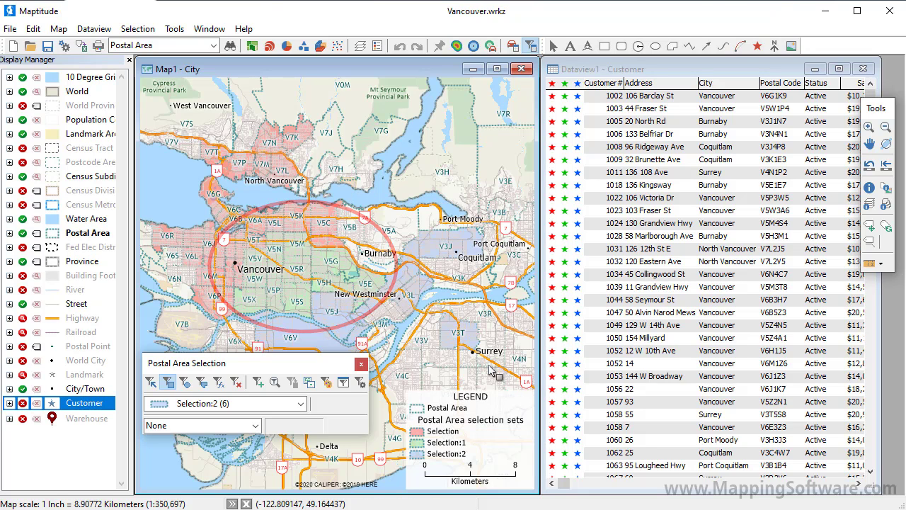